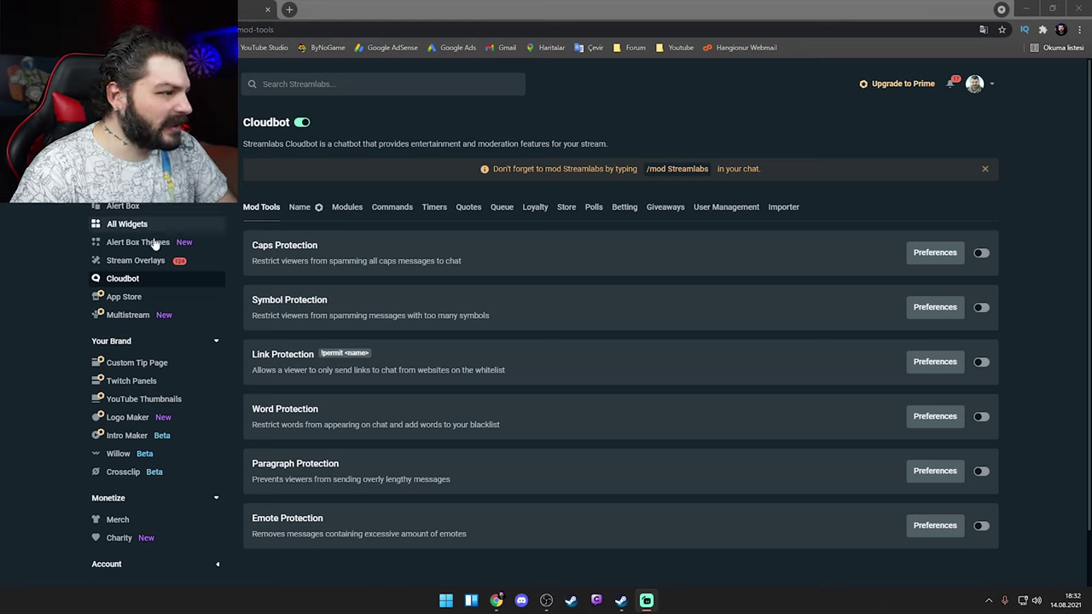
Open the Cloudbot page and highlight the /mod Streamlabs command in the notice above the mod tools
{"action": "left_click", "coordinate": [141, 280]}
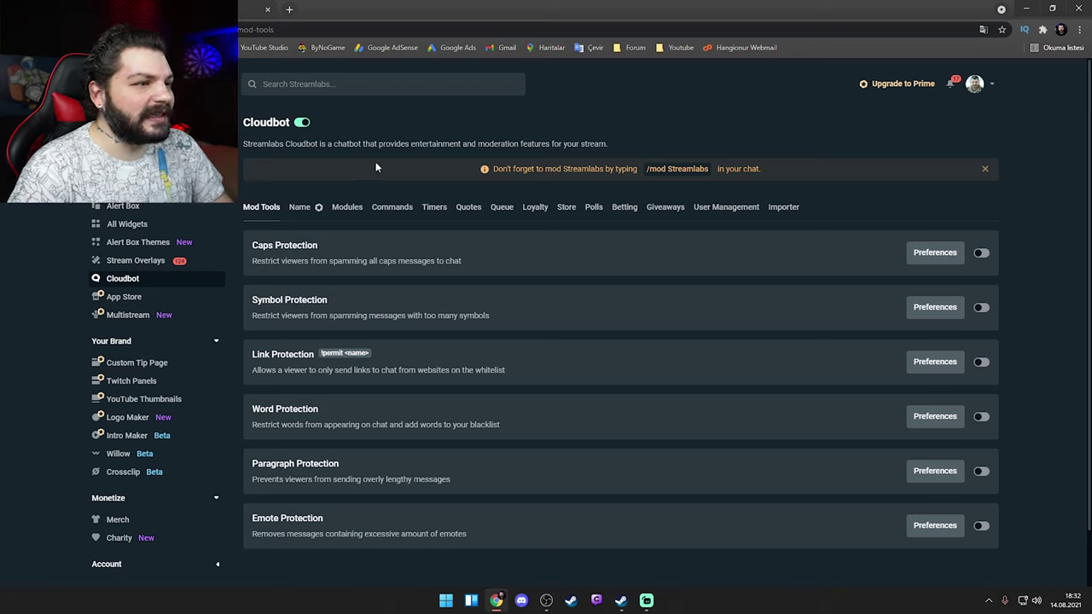
{"action": "left_click_drag", "start_coordinate": [504, 169], "coordinate": [758, 168]}
{"action": "left_click", "coordinate": [730, 187]}
{"action": "left_click_drag", "start_coordinate": [647, 169], "coordinate": [706, 169]}
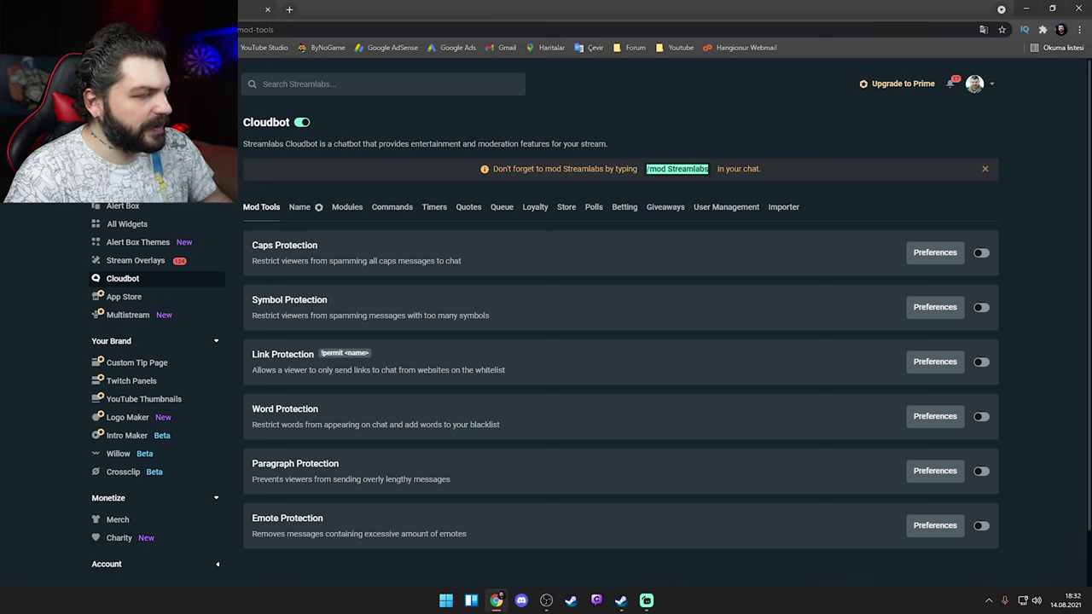
Switch to the Twitch channel page and send /mod Streamlabs in the stream chat
{"action": "key", "text": "ctrl+Tab"}
{"action": "left_click", "coordinate": [957, 538]}
{"action": "type", "text": "/mod Streamlabs"}
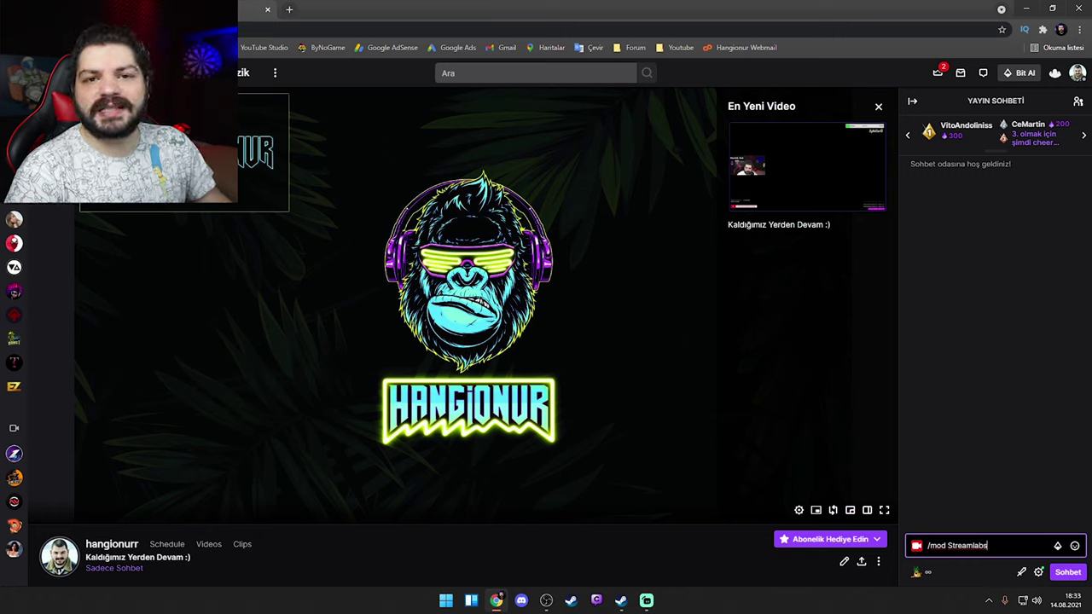
{"action": "key", "text": "Return"}
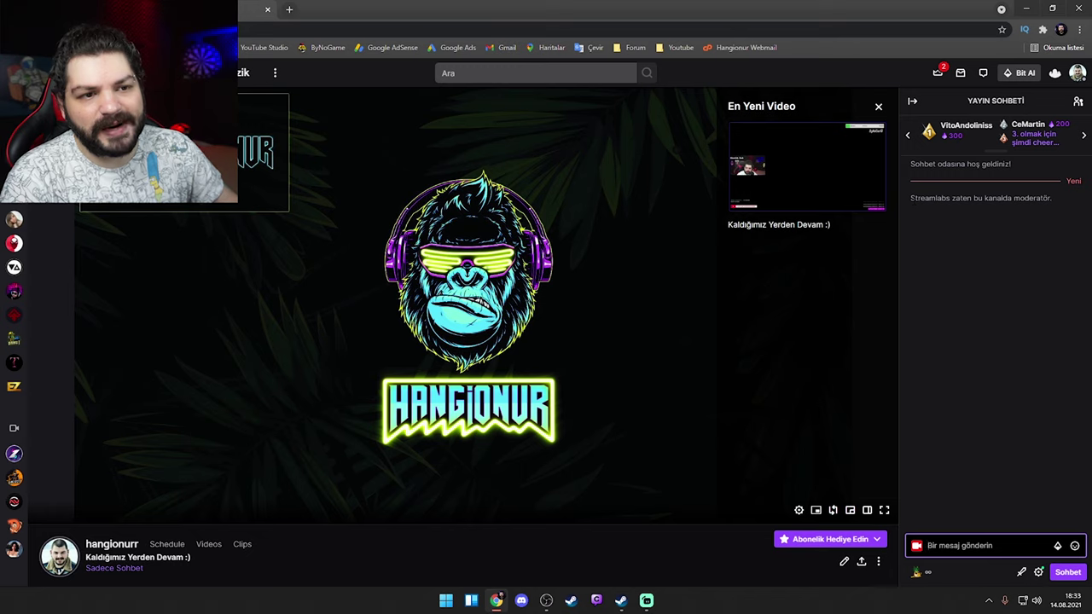
{"action": "left_click_drag", "start_coordinate": [911, 198], "coordinate": [1049, 197]}
{"action": "left_click", "coordinate": [1032, 237]}
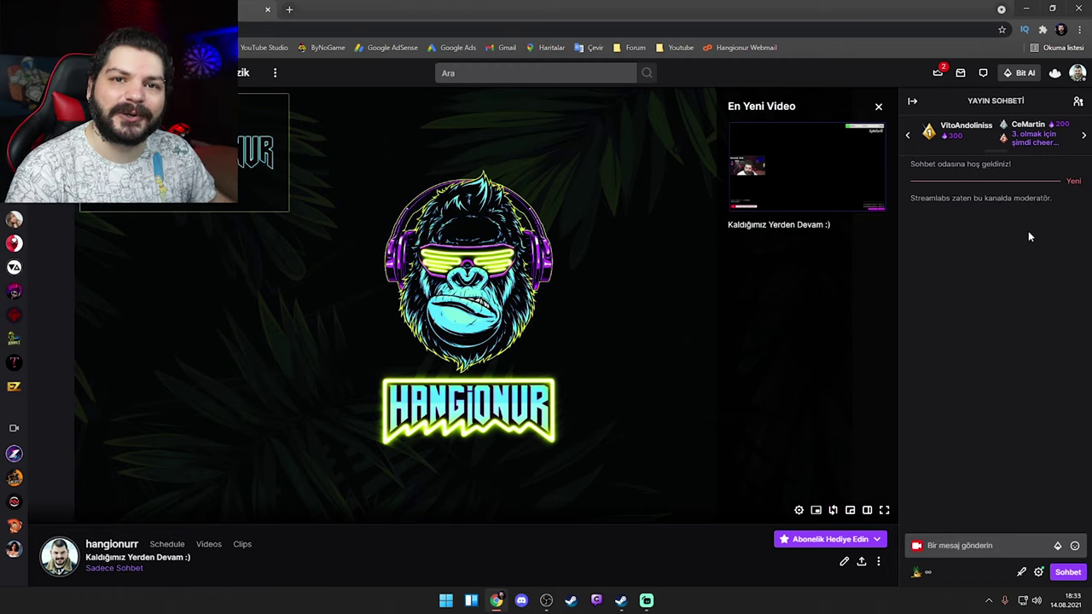
Return to the Cloudbot mod tools, turn on Caps Protection and open its preferences
{"action": "key", "text": "ctrl+Tab"}
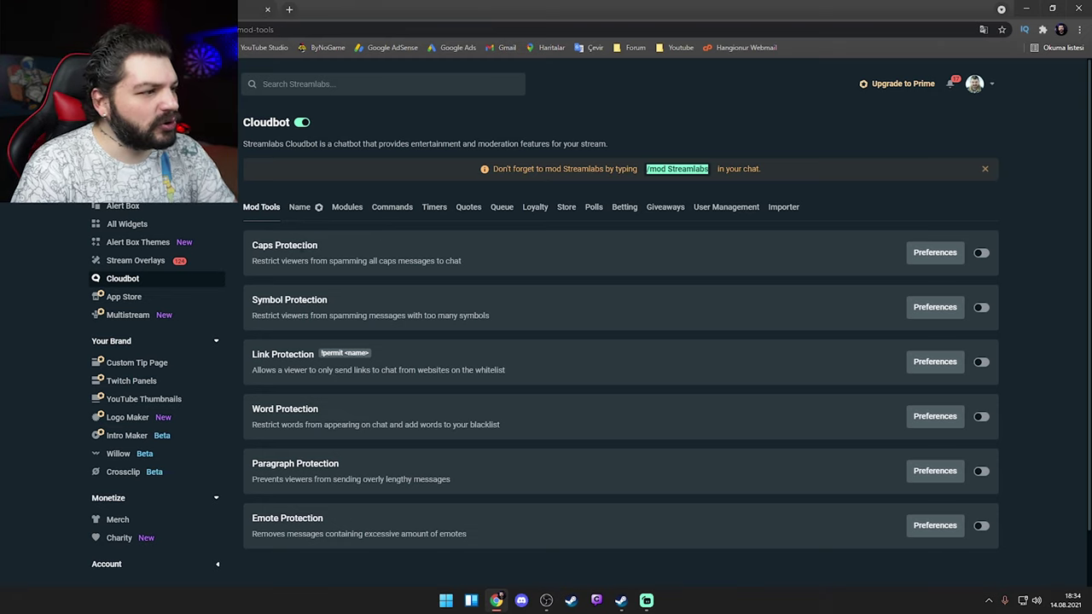
{"action": "left_click", "coordinate": [981, 254]}
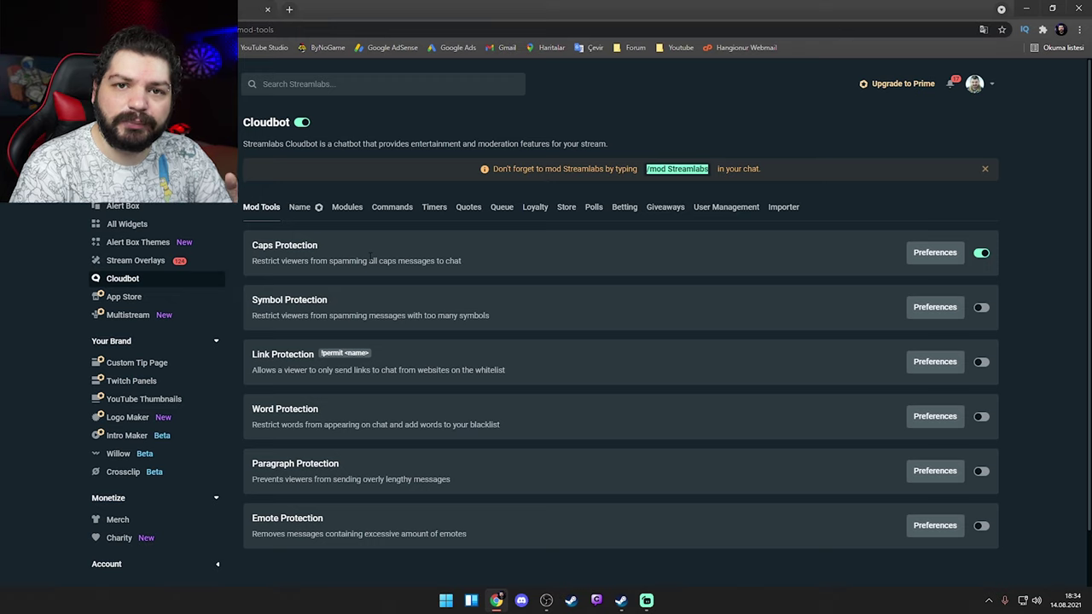
{"action": "left_click", "coordinate": [938, 254]}
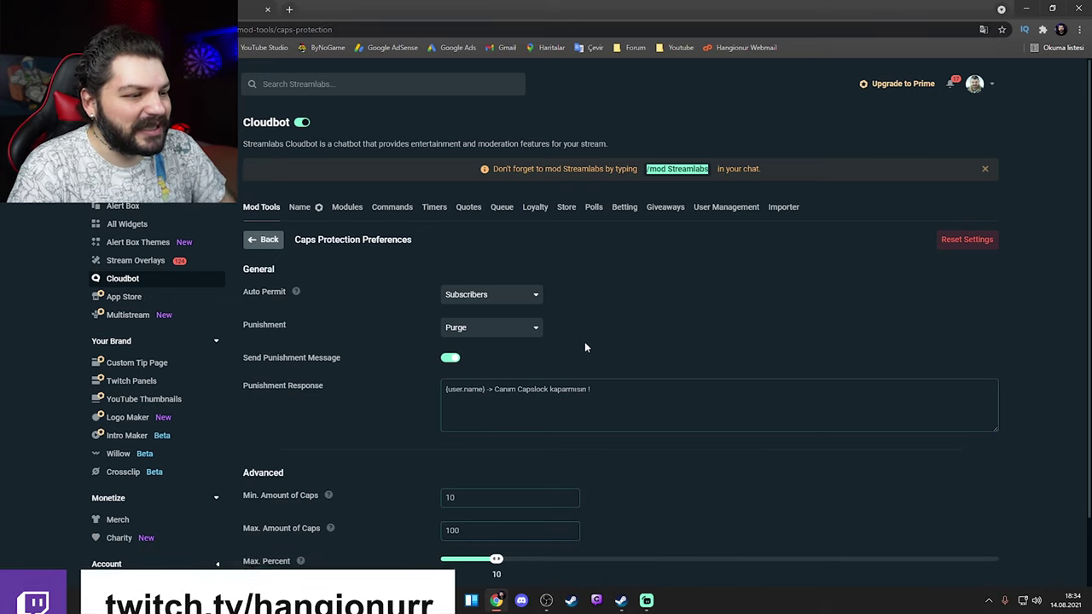
Review the Caps Protection punishment options and punishment response, and return to the mod tools list
{"action": "scroll", "coordinate": [587, 341], "scroll_direction": "down", "scroll_amount": 1}
{"action": "left_click", "coordinate": [521, 254]}
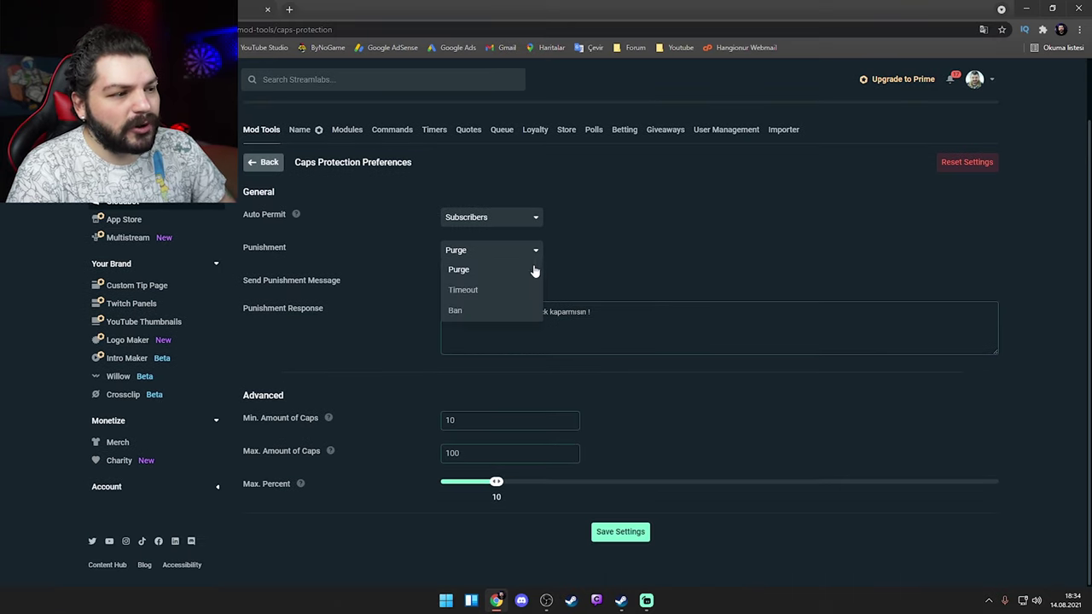
{"action": "left_click", "coordinate": [635, 259]}
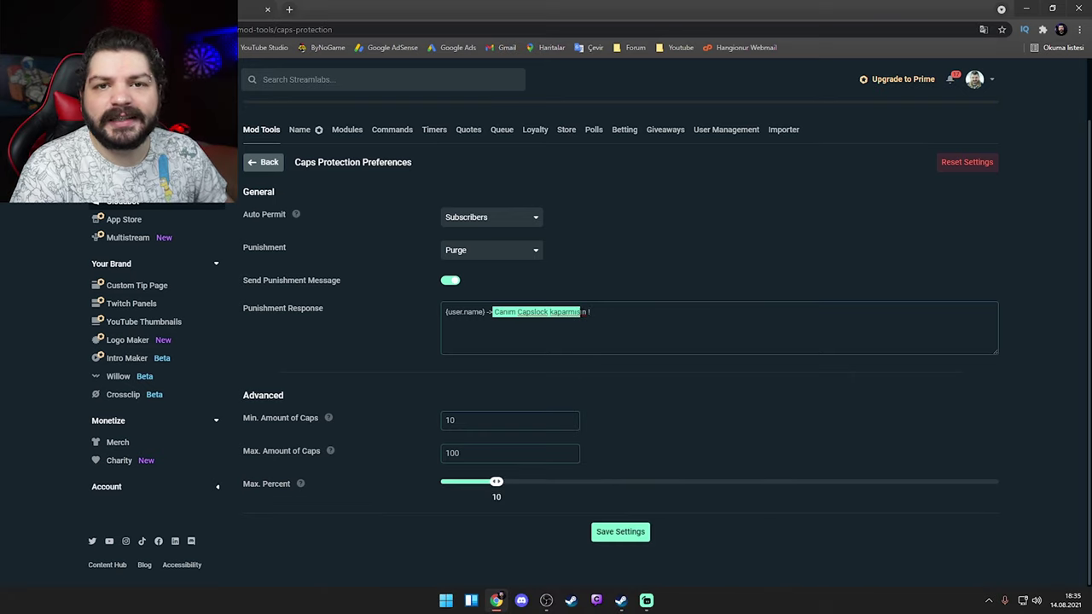
{"action": "left_click", "coordinate": [537, 251]}
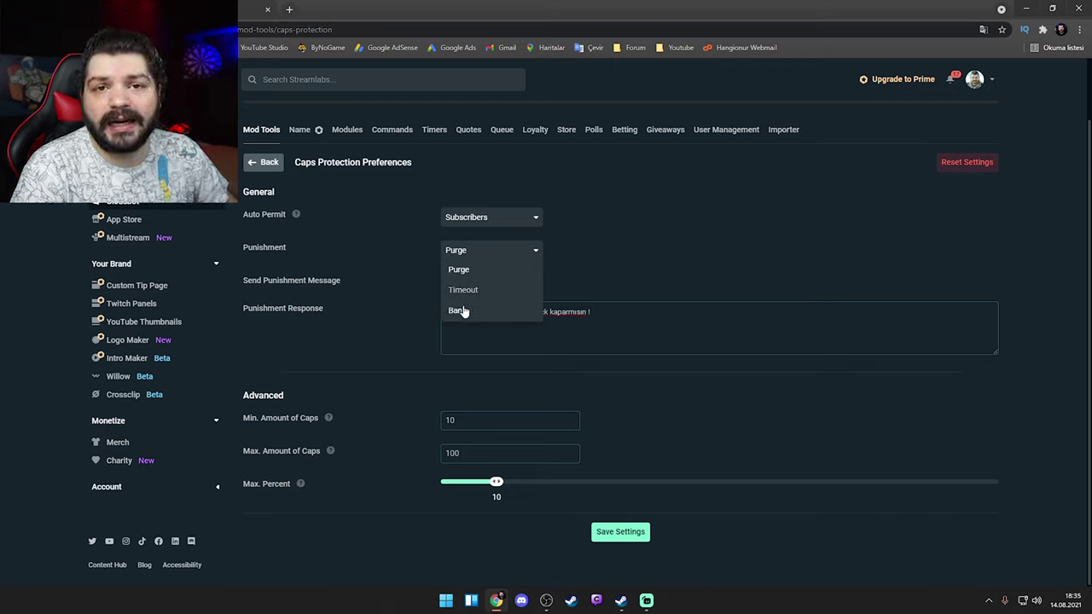
{"action": "left_click", "coordinate": [260, 164]}
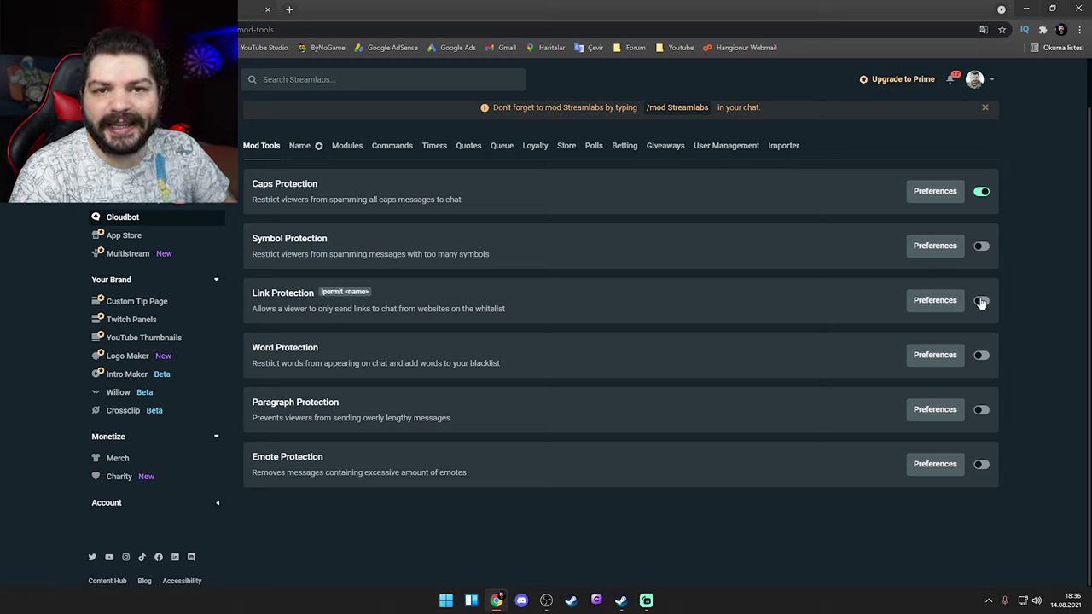
Turn on Link Protection and review its punishment options and response message in the preferences
{"action": "left_click", "coordinate": [937, 304]}
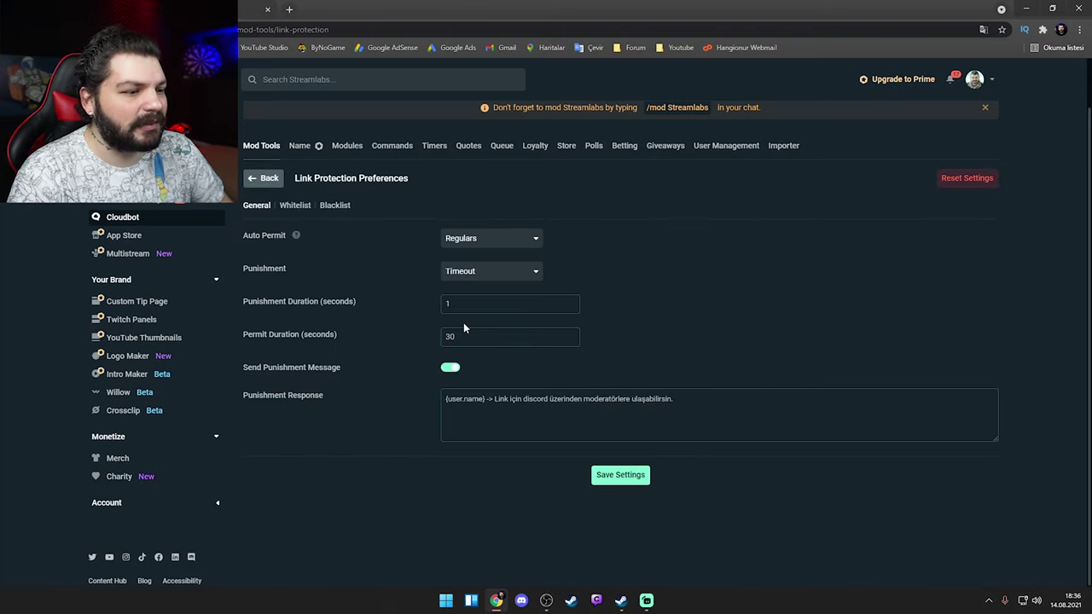
{"action": "left_click", "coordinate": [475, 281]}
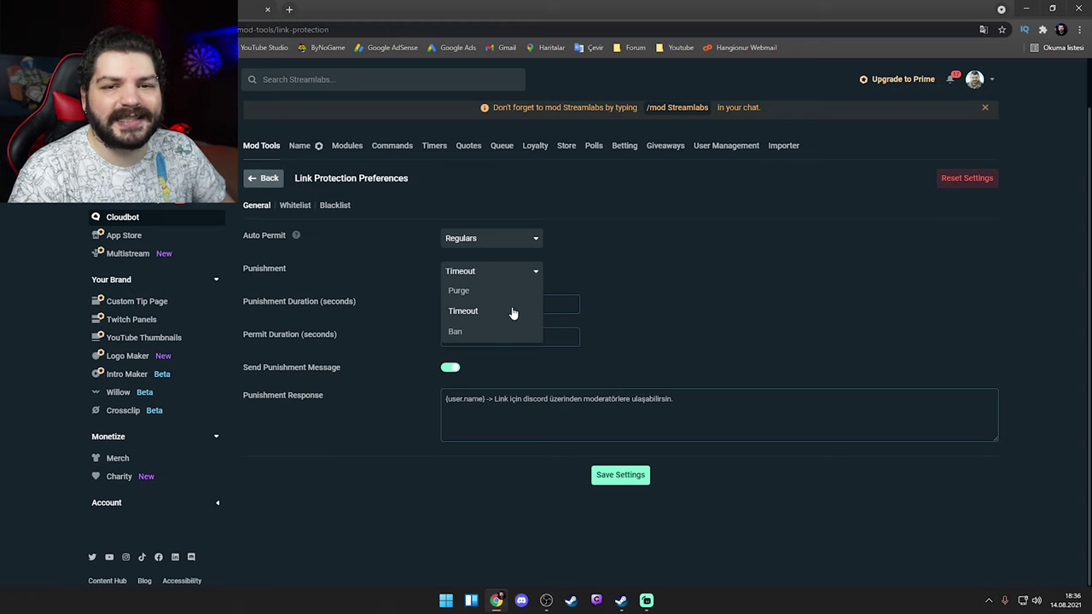
{"action": "left_click", "coordinate": [820, 312]}
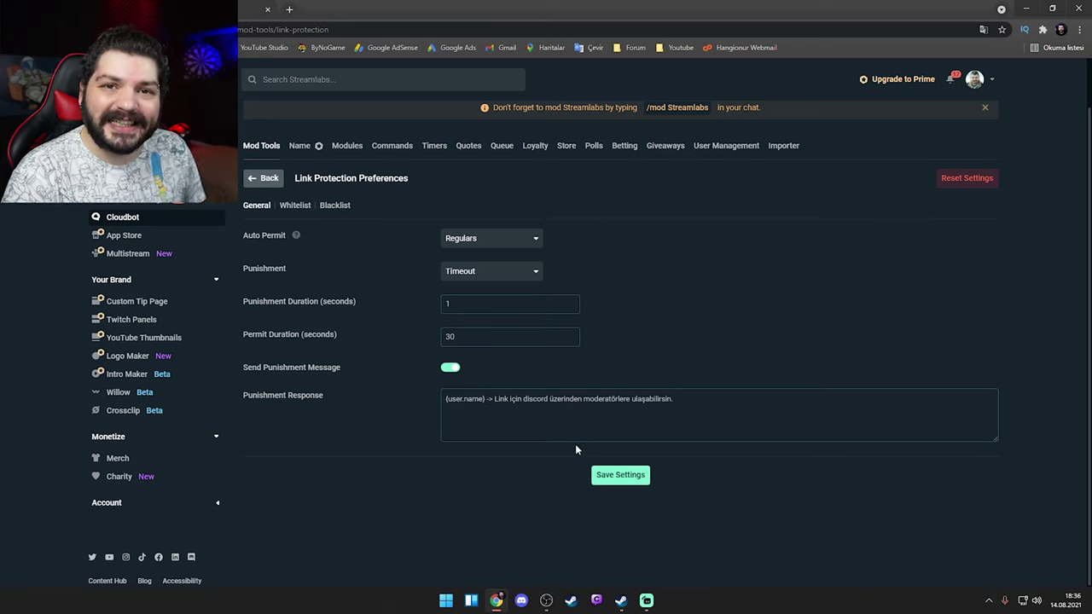
{"action": "left_click_drag", "start_coordinate": [495, 398], "coordinate": [681, 395]}
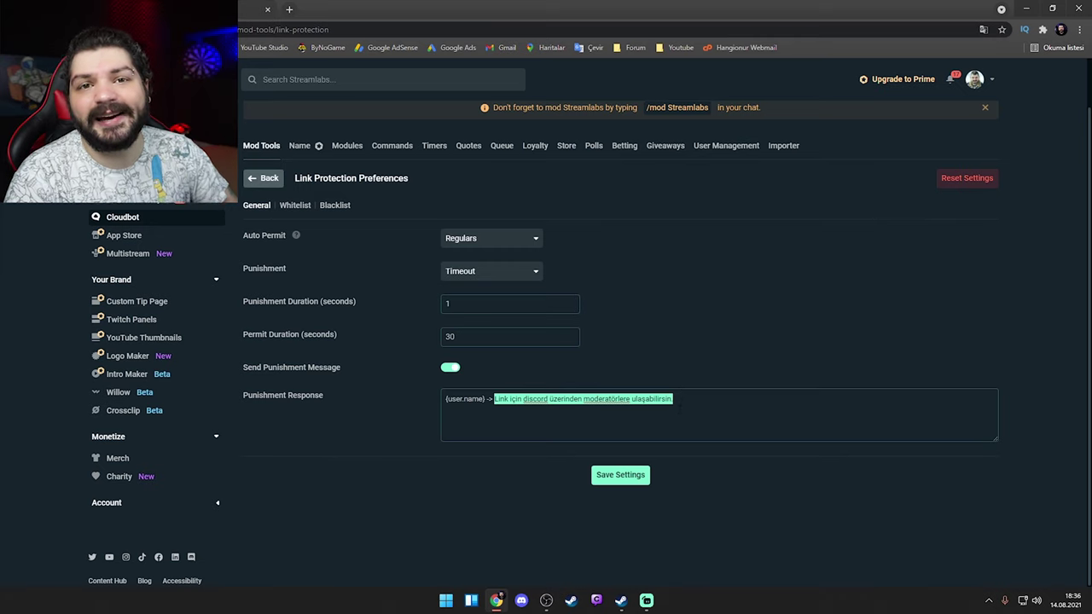
{"action": "key", "text": "alt+Left"}
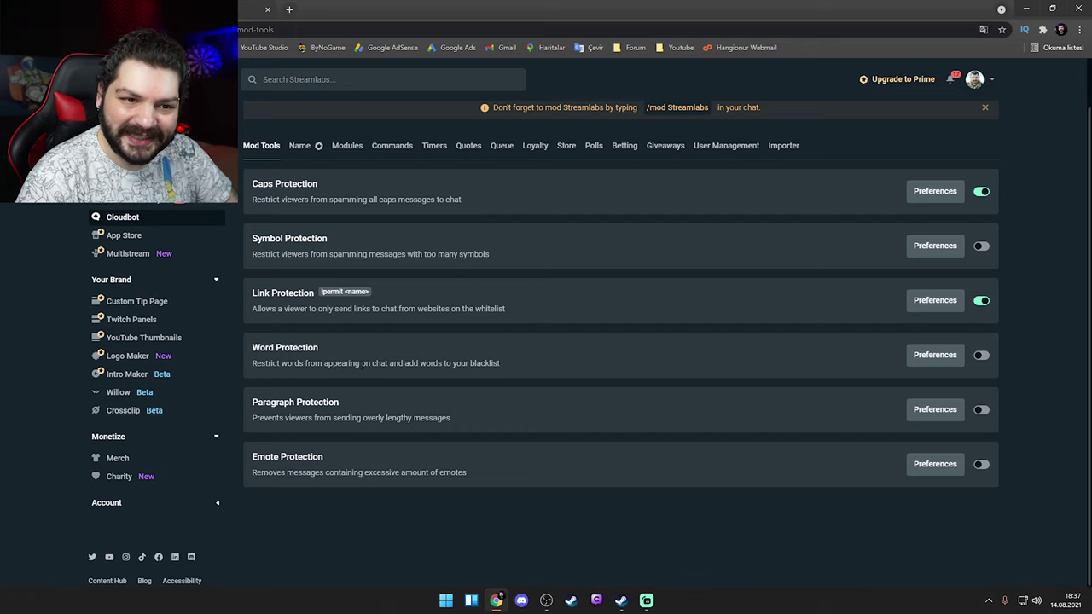
Open the blacklist in the Word Protection preferences
{"action": "left_click", "coordinate": [935, 355]}
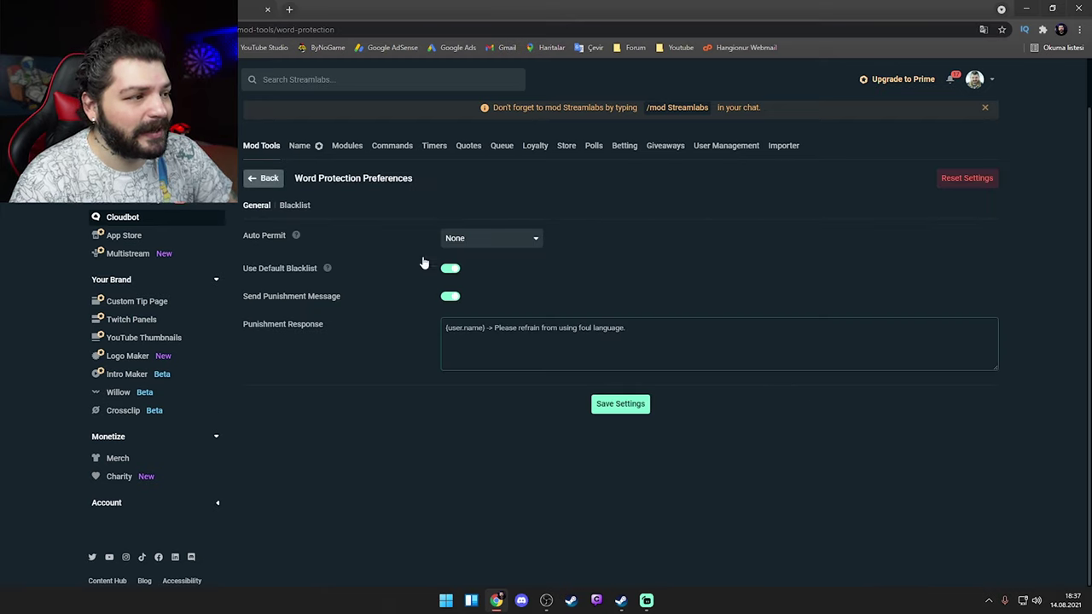
{"action": "left_click", "coordinate": [295, 205]}
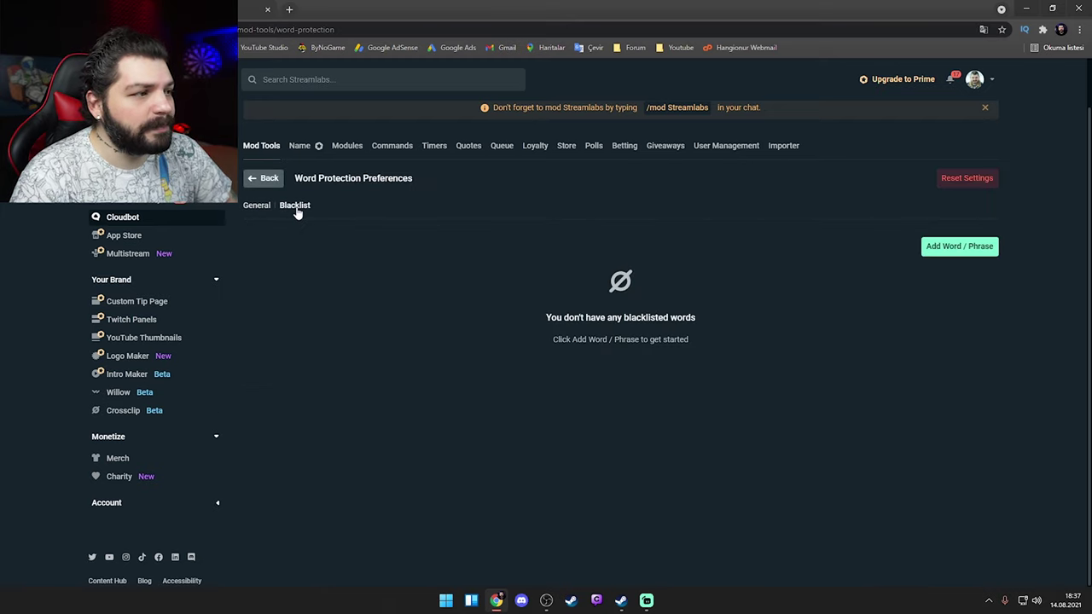
{"action": "left_click", "coordinate": [947, 245]}
{"action": "type", "text": "asdasdasd"}
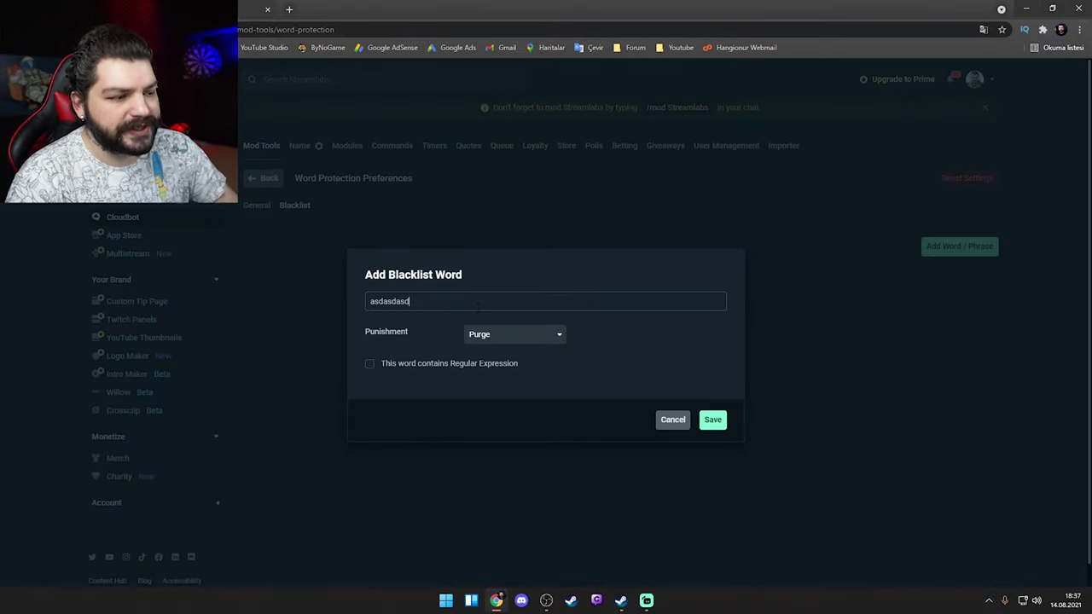
{"action": "key", "text": "BackSpace"}
{"action": "key", "text": "BackSpace"}
{"action": "key", "text": "BackSpace"}
{"action": "key", "text": "BackSpace"}
{"action": "key", "text": "BackSpace"}
{"action": "key", "text": "BackSpace"}
{"action": "key", "text": "BackSpace"}
{"action": "key", "text": "BackSpace"}
{"action": "left_click", "coordinate": [673, 420]}
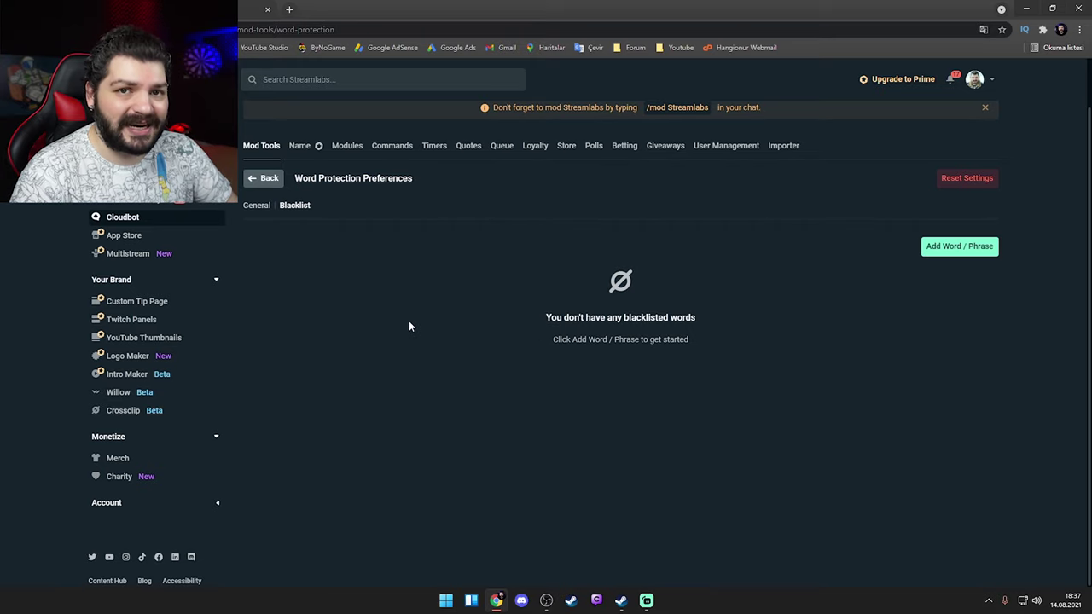
Review the general Word Protection settings, including the Auto Permit options and punishment response, and return to the mod tools list
{"action": "left_click", "coordinate": [257, 206]}
{"action": "left_click", "coordinate": [512, 239]}
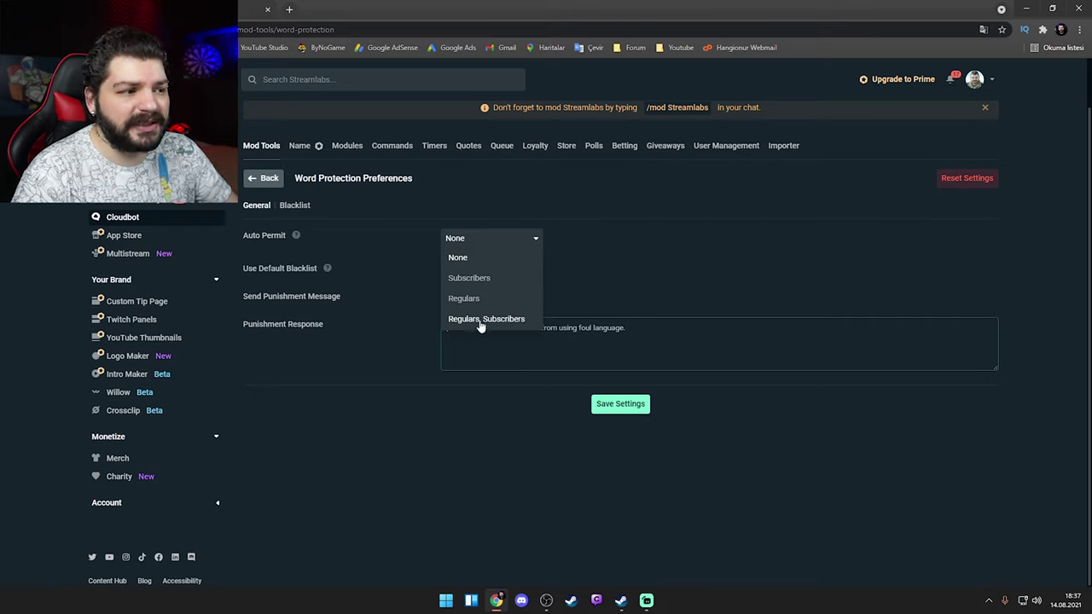
{"action": "left_click", "coordinate": [708, 275]}
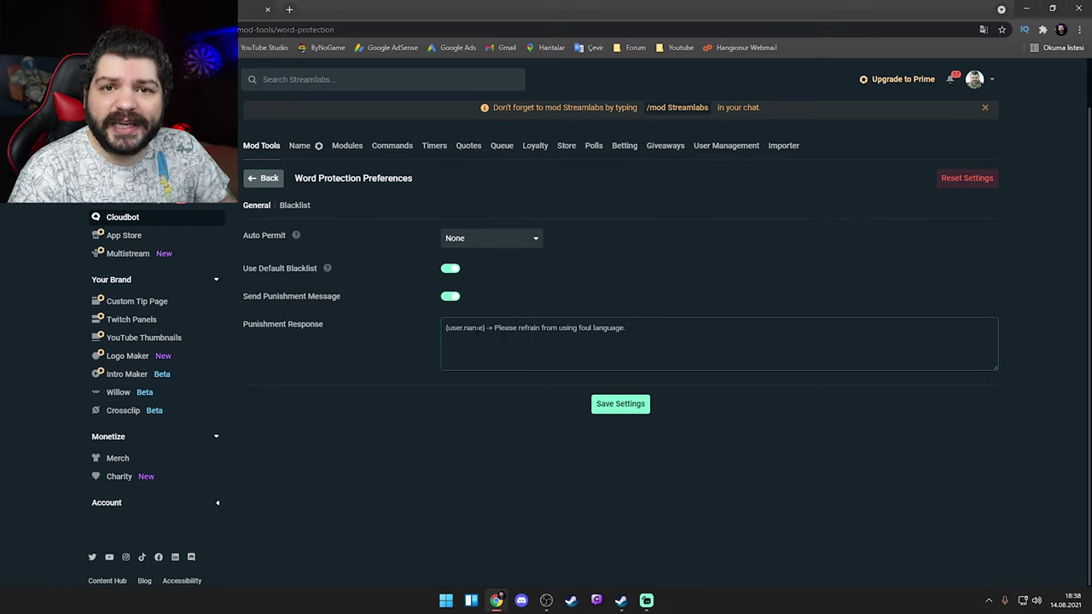
{"action": "mouse_move", "coordinate": [499, 327]}
{"action": "left_mouse_down"}
{"action": "mouse_move", "coordinate": [625, 328]}
{"action": "mouse_move", "coordinate": [504, 327]}
{"action": "left_mouse_up"}
{"action": "left_click", "coordinate": [506, 327]}
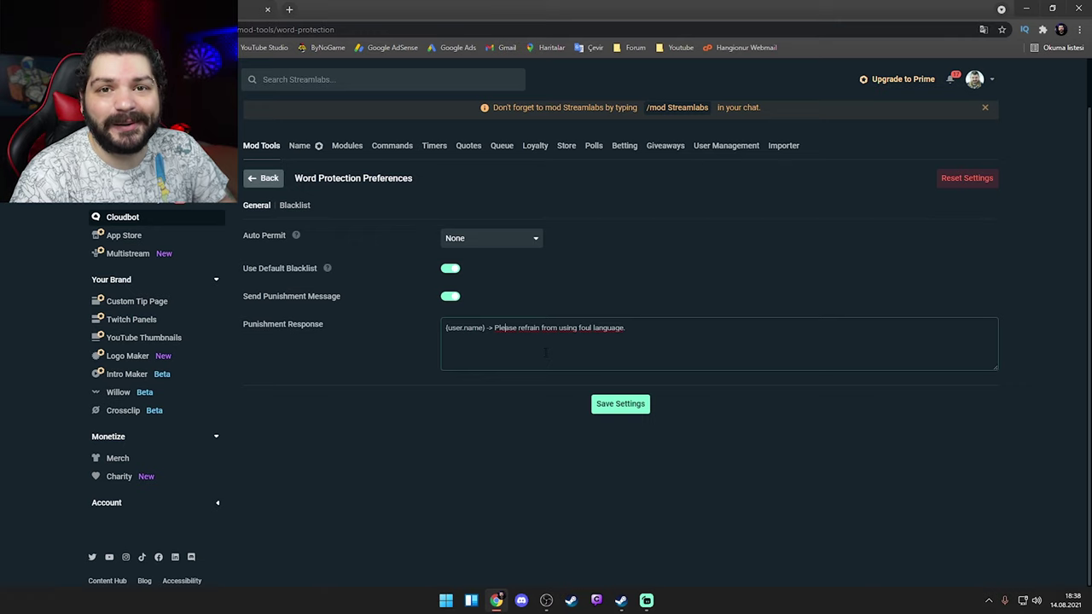
{"action": "left_click", "coordinate": [265, 177]}
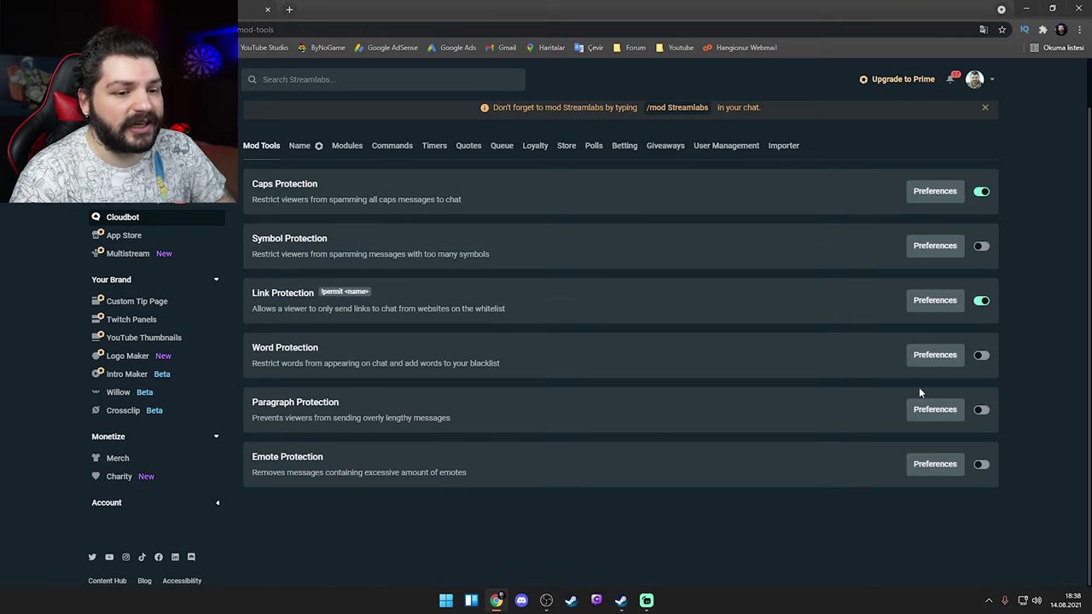
Try to set the maximum message length to 50 in the Paragraph Protection preferences, and leave without saving
{"action": "left_click", "coordinate": [935, 410]}
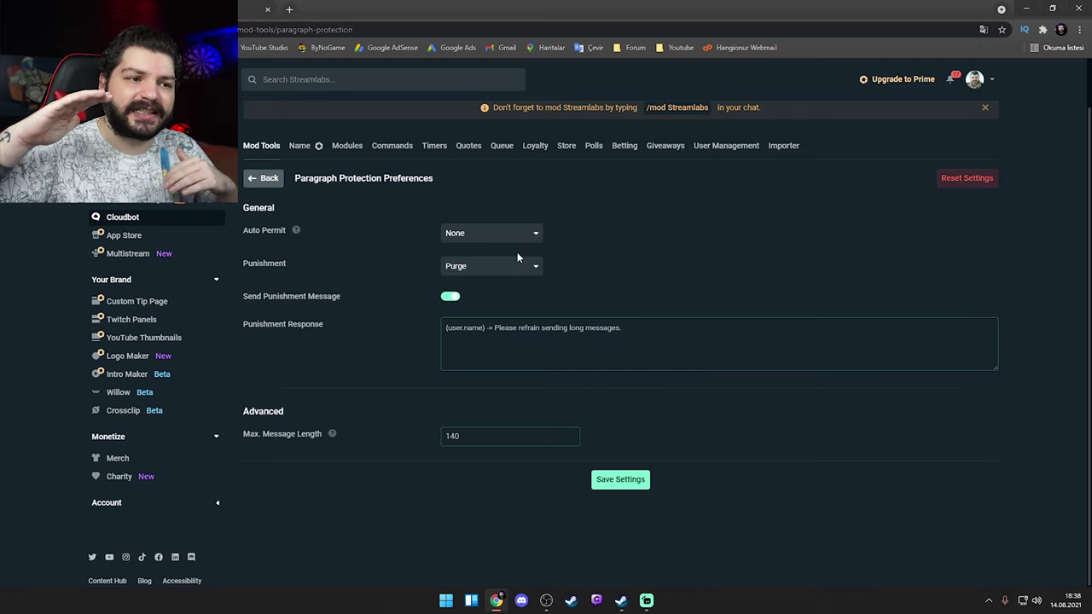
{"action": "left_click_drag", "start_coordinate": [465, 436], "coordinate": [429, 439]}
{"action": "left_click", "coordinate": [461, 436]}
{"action": "double_click", "coordinate": [461, 436]}
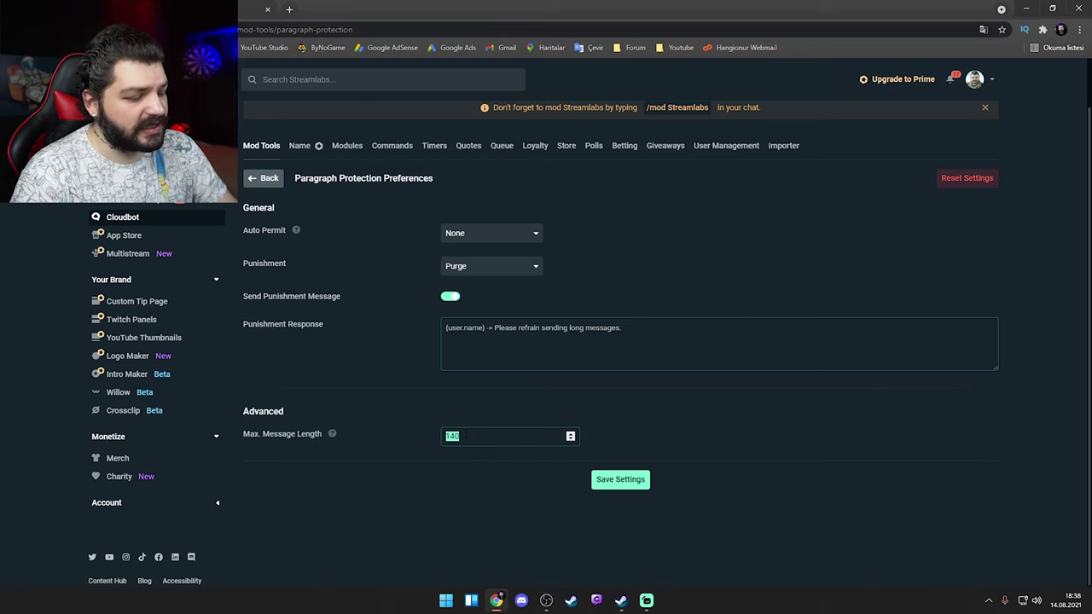
{"action": "type", "text": "50"}
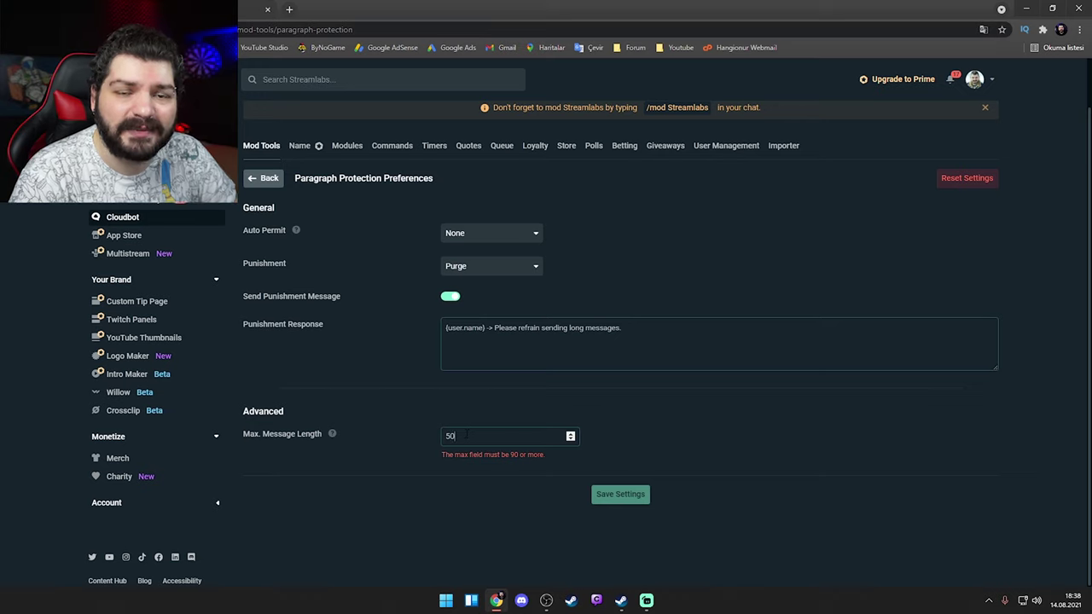
{"action": "key", "text": "BackSpace"}
{"action": "key", "text": "BackSpace"}
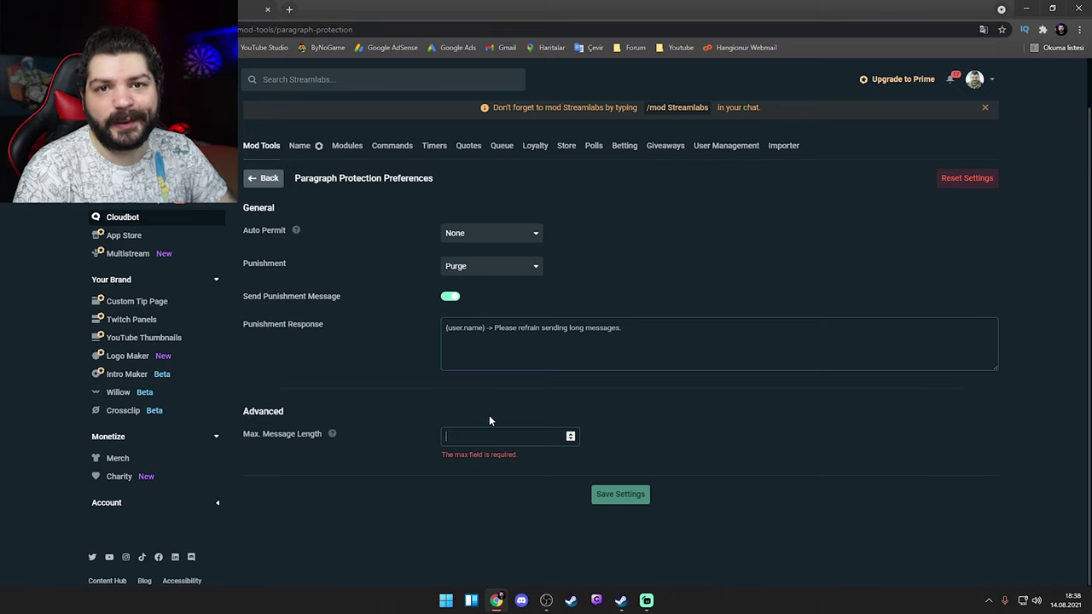
{"action": "key", "text": "alt+Left"}
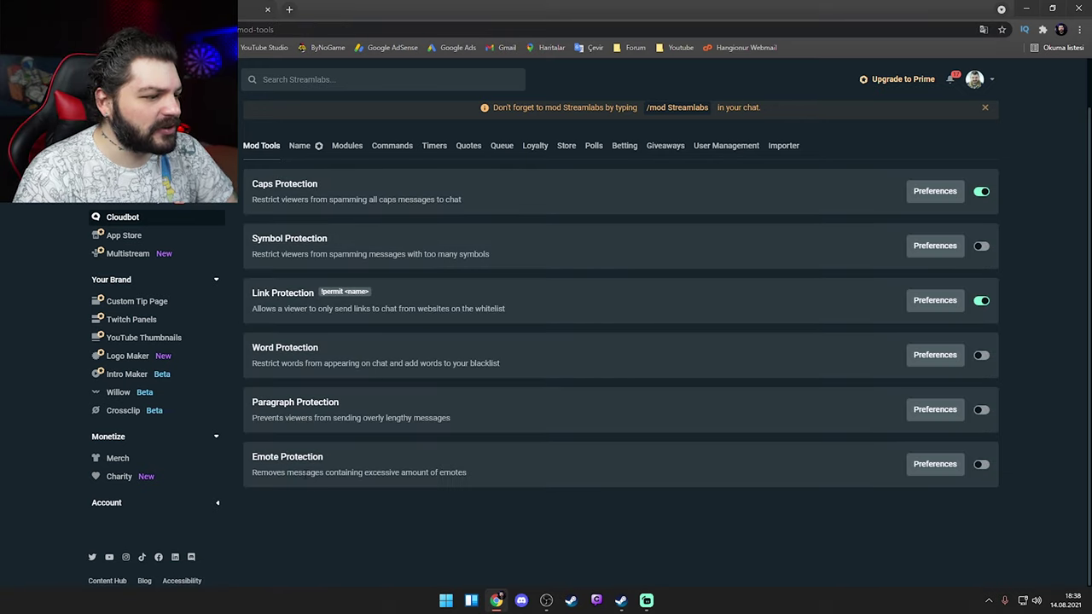
Try a minimum of 10 emotes in the Emote Protection preferences and view the punishment options, leaving without saving
{"action": "left_click", "coordinate": [928, 468]}
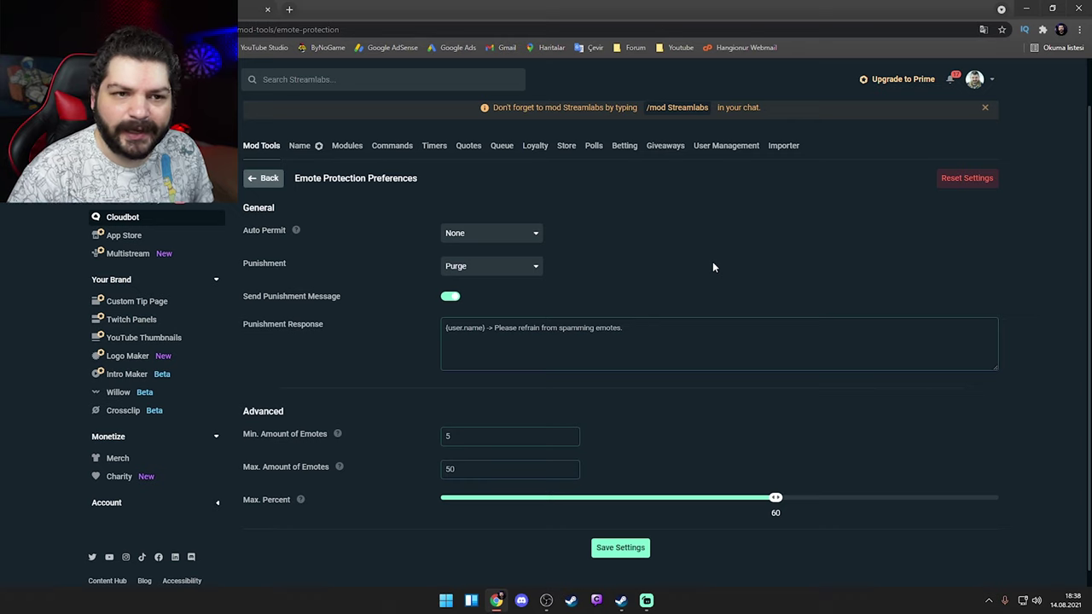
{"action": "left_click", "coordinate": [452, 436]}
{"action": "key", "text": "BackSpace"}
{"action": "type", "text": "10"}
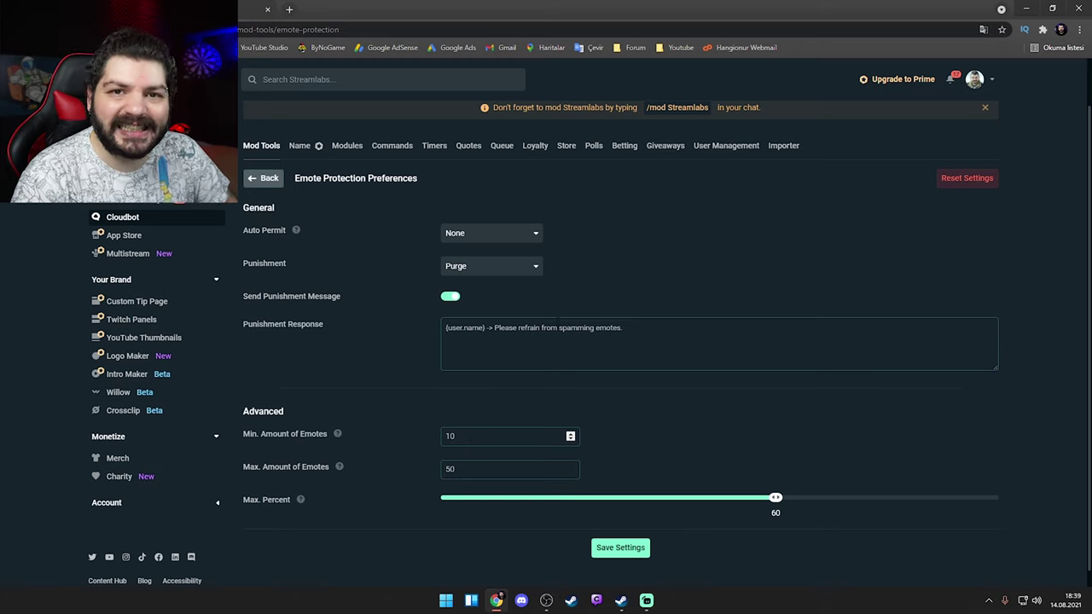
{"action": "left_click", "coordinate": [516, 267]}
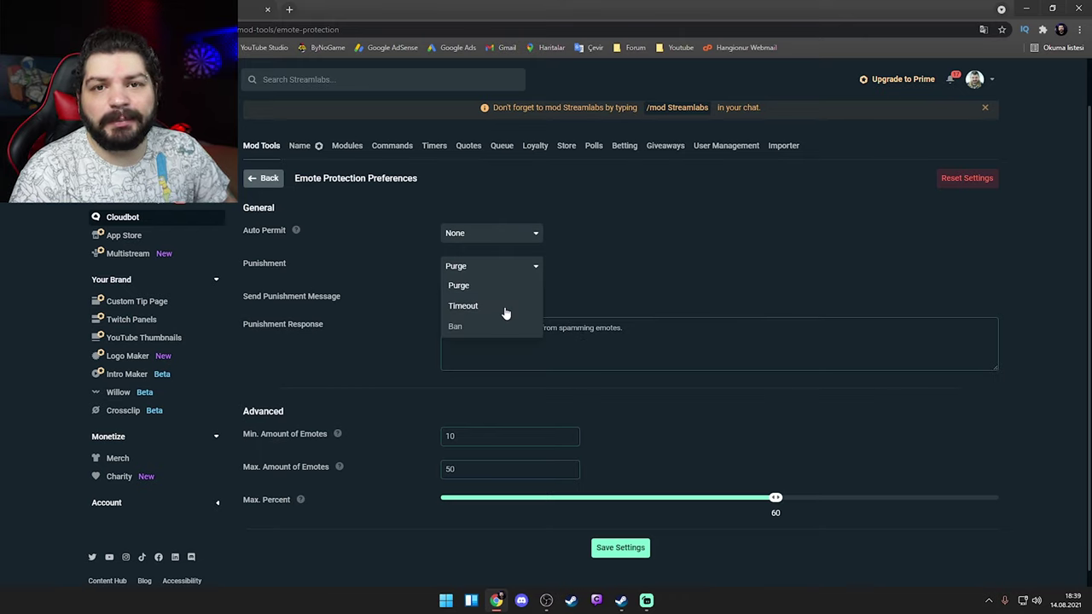
{"action": "left_click", "coordinate": [684, 265]}
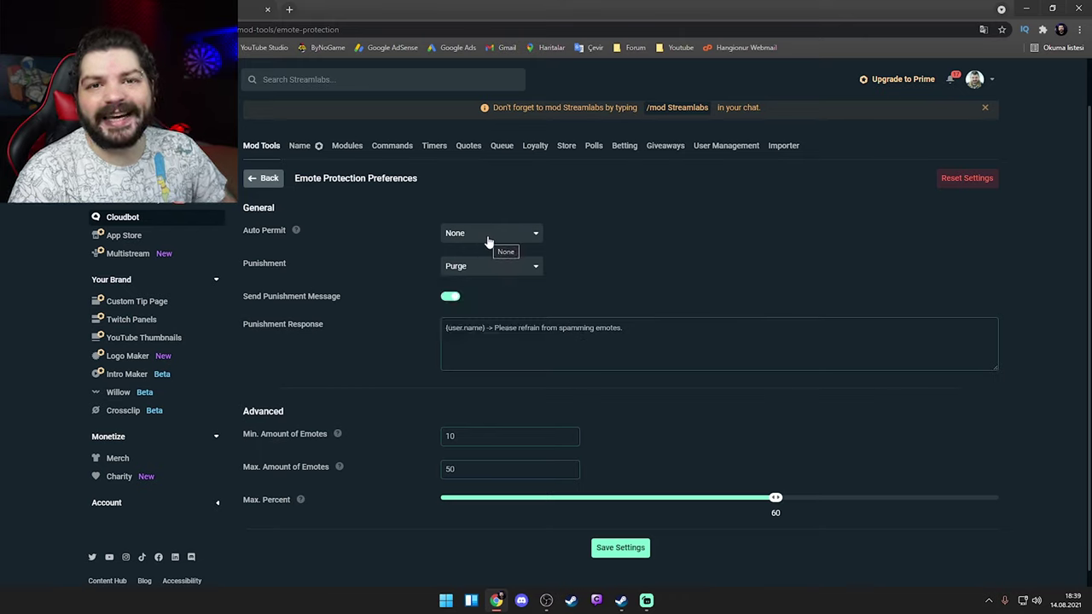
{"action": "left_click", "coordinate": [266, 179]}
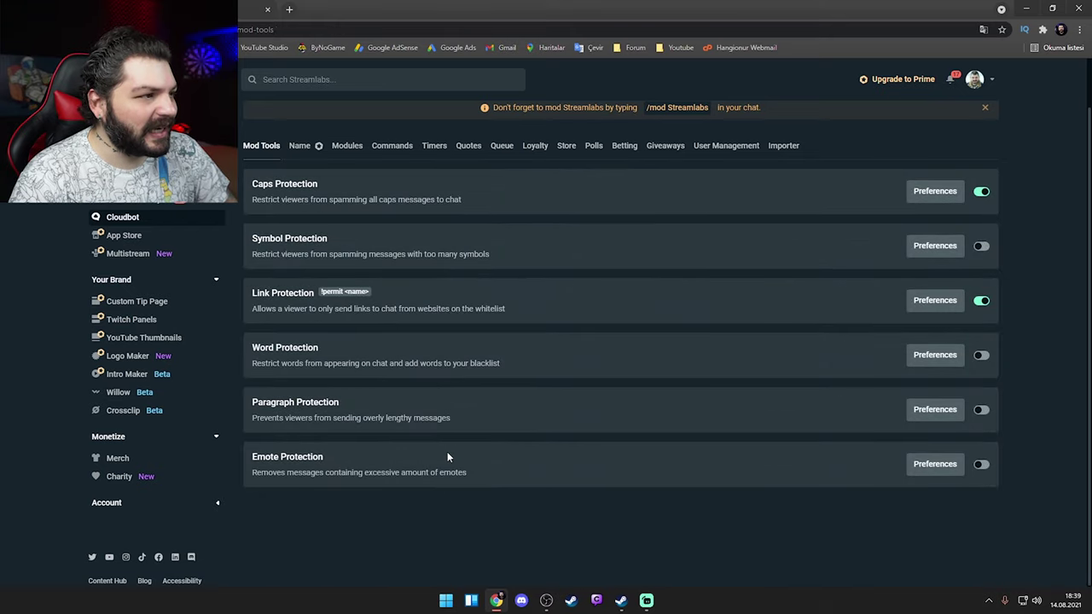
Check the bot name options and open the Chat Alerts preferences among the modules
{"action": "left_click", "coordinate": [297, 150]}
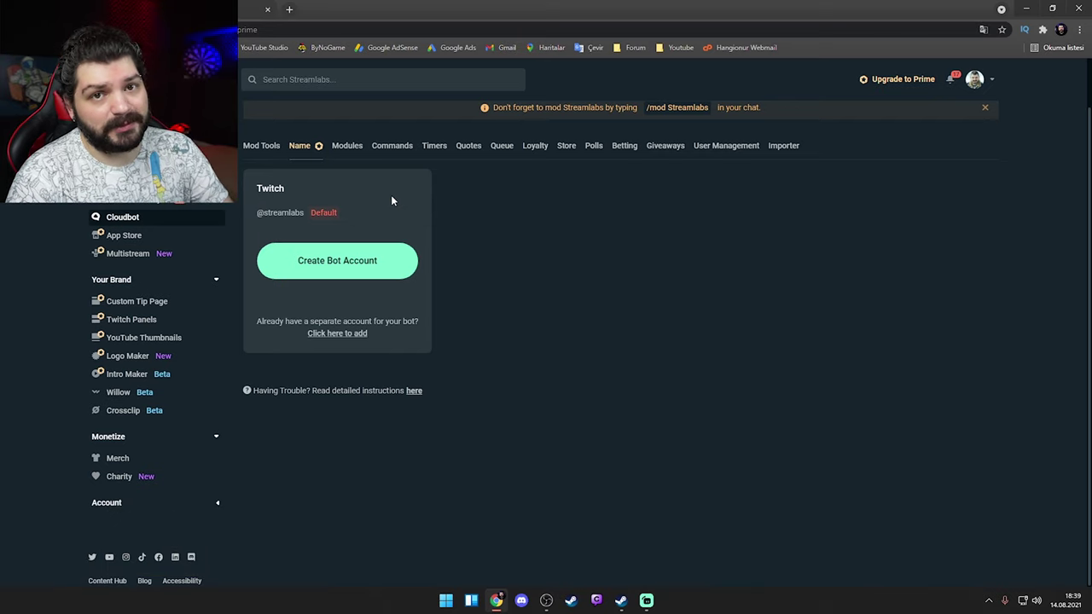
{"action": "left_click", "coordinate": [341, 146]}
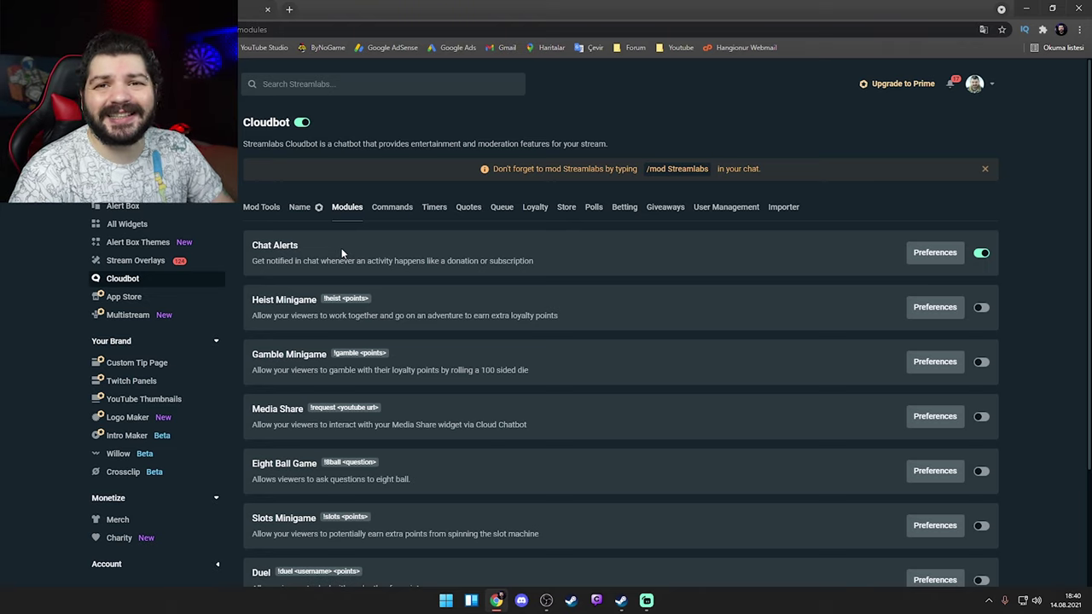
{"action": "left_click", "coordinate": [935, 252]}
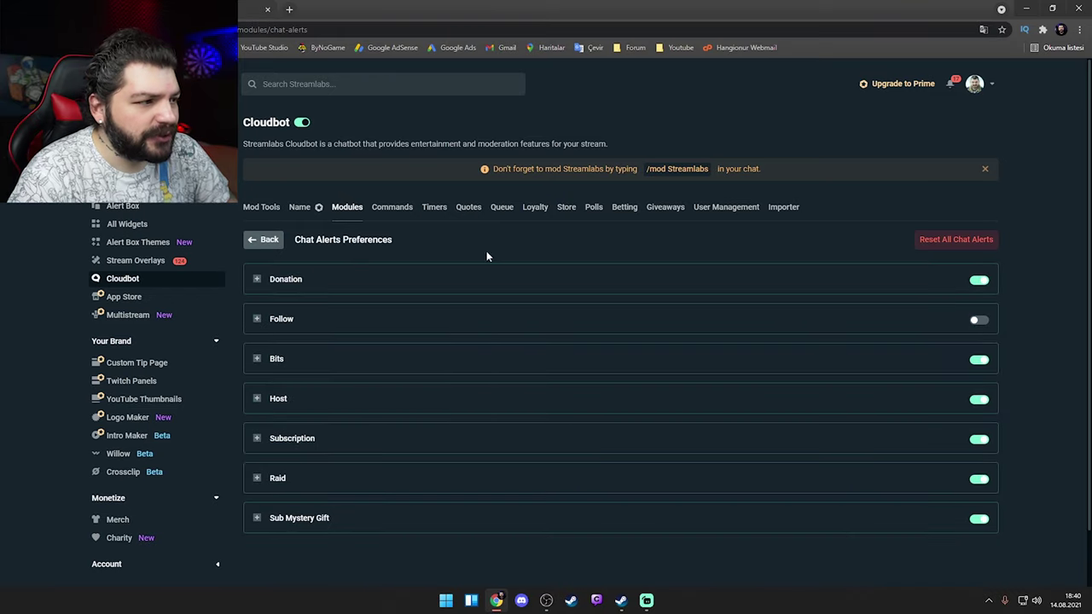
Expand the Donation, Follow, Bits, Host, Subscription and Raid chat alerts to view their messages
{"action": "left_click", "coordinate": [257, 279]}
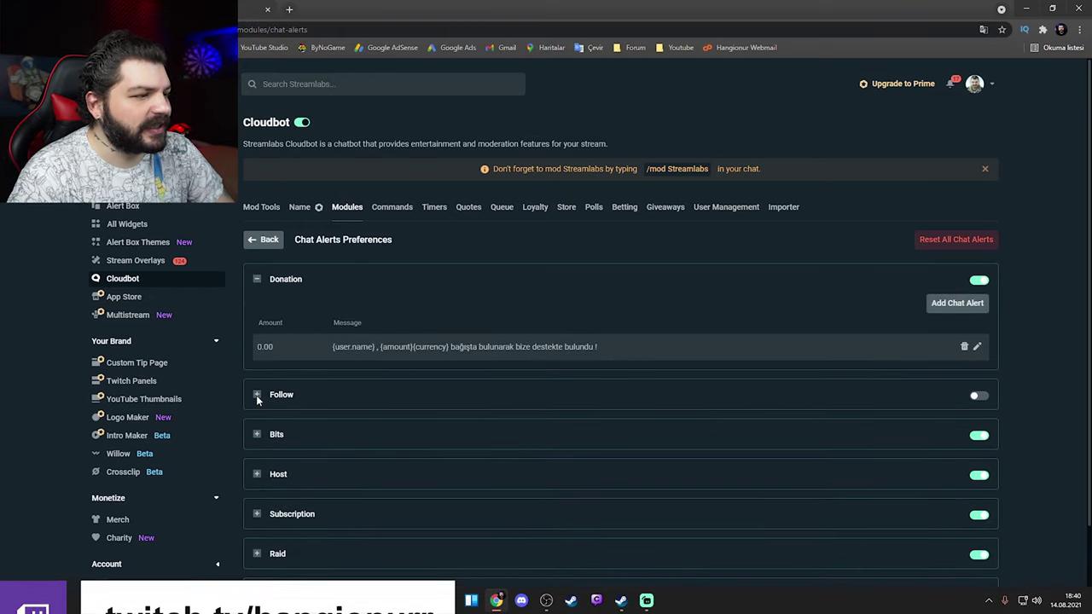
{"action": "left_click", "coordinate": [256, 395]}
{"action": "left_click", "coordinate": [257, 450]}
{"action": "scroll", "coordinate": [264, 480], "scroll_direction": "down", "scroll_amount": 2}
{"action": "left_click", "coordinate": [257, 468]}
{"action": "scroll", "coordinate": [256, 468], "scroll_direction": "down", "scroll_amount": 2}
{"action": "left_click", "coordinate": [256, 465]}
{"action": "scroll", "coordinate": [256, 463], "scroll_direction": "down", "scroll_amount": 3}
{"action": "left_click", "coordinate": [263, 486]}
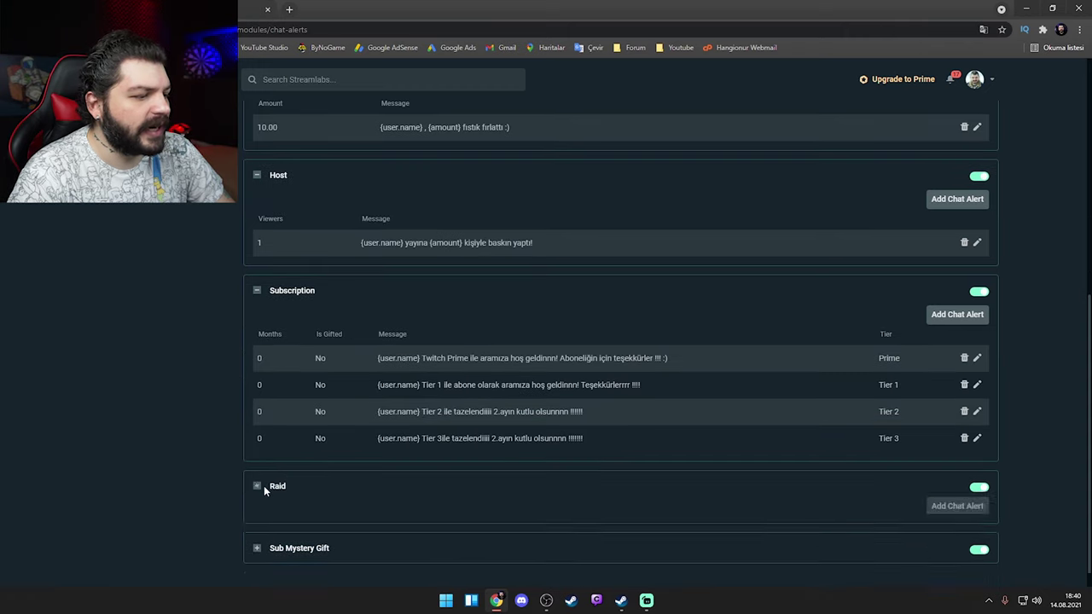
{"action": "scroll", "coordinate": [309, 530], "scroll_direction": "down", "scroll_amount": 1}
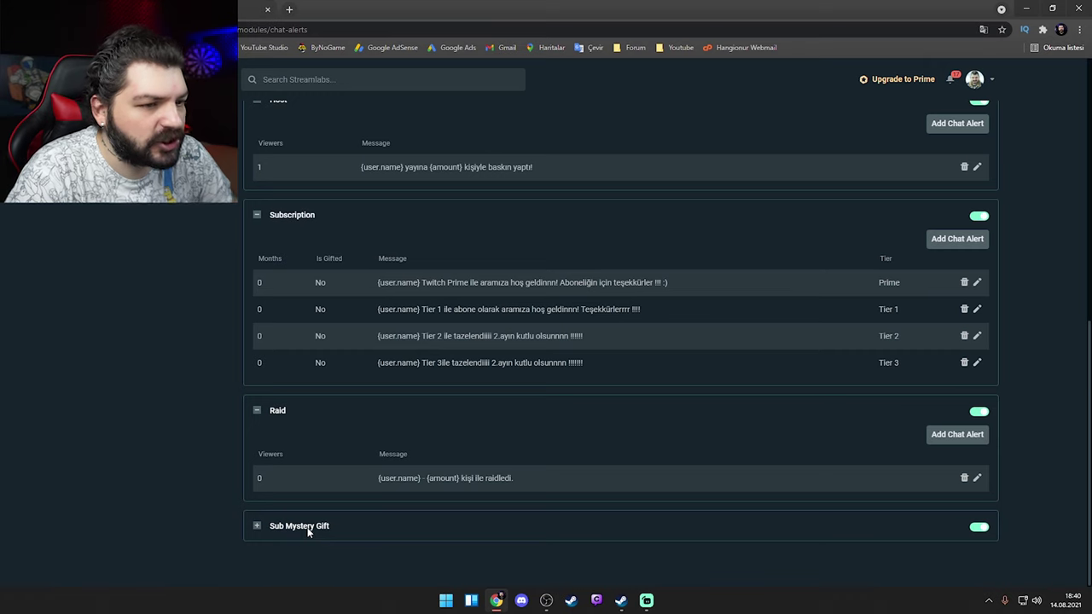
Review the alert messages from Donation through Raid, including the Prime and Tier 1 to 3 subscription messages
{"action": "scroll", "coordinate": [309, 530], "scroll_direction": "up", "scroll_amount": 10}
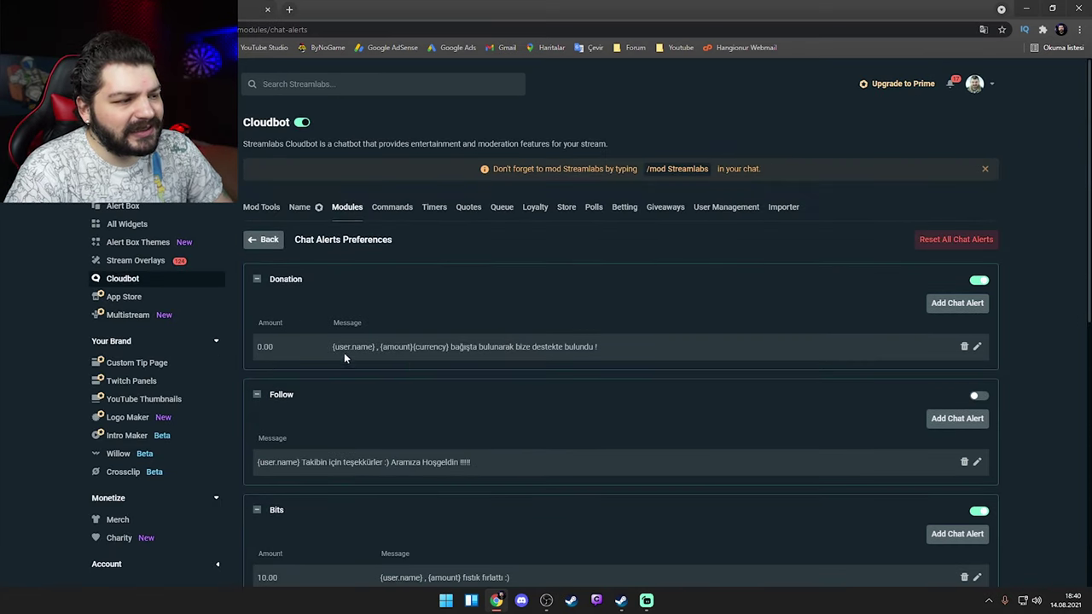
{"action": "left_click_drag", "start_coordinate": [331, 346], "coordinate": [602, 347]}
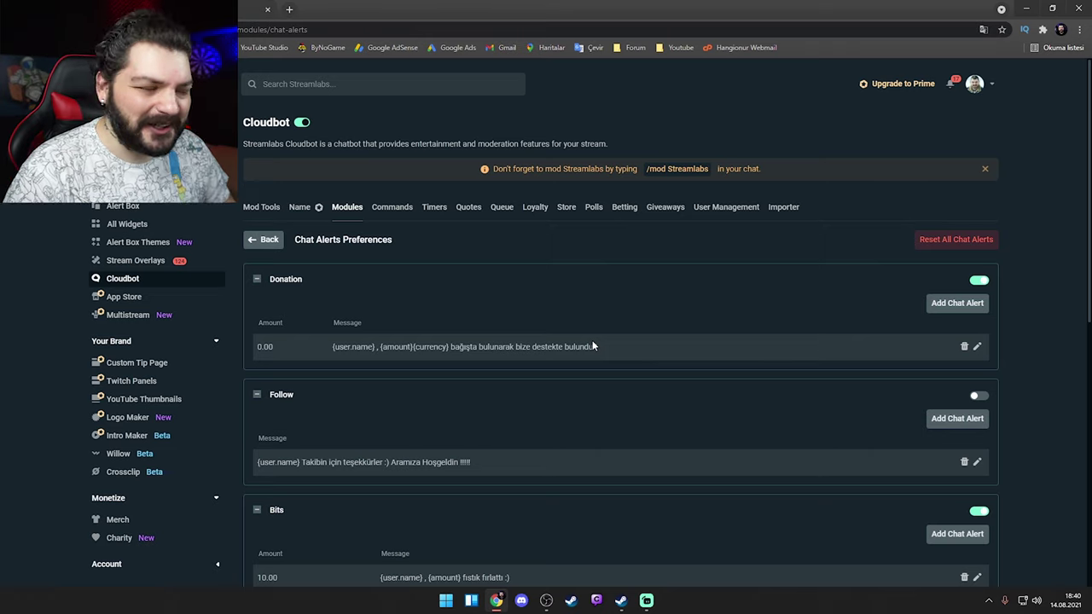
{"action": "scroll", "coordinate": [301, 401], "scroll_direction": "down", "scroll_amount": 1}
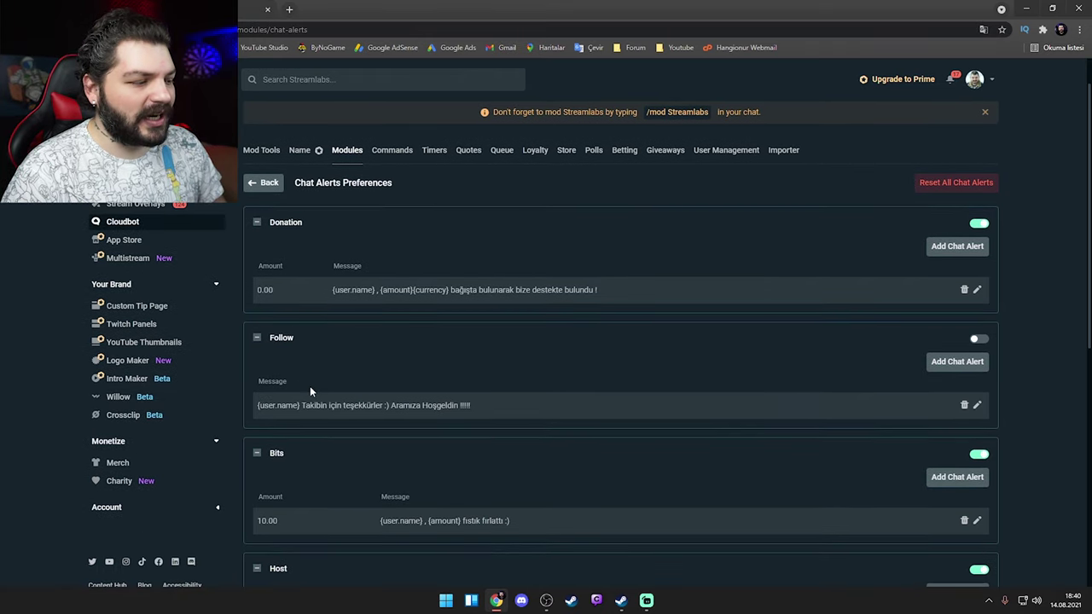
{"action": "scroll", "coordinate": [310, 385], "scroll_direction": "down", "scroll_amount": 4}
{"action": "scroll", "coordinate": [302, 401], "scroll_direction": "down", "scroll_amount": 2}
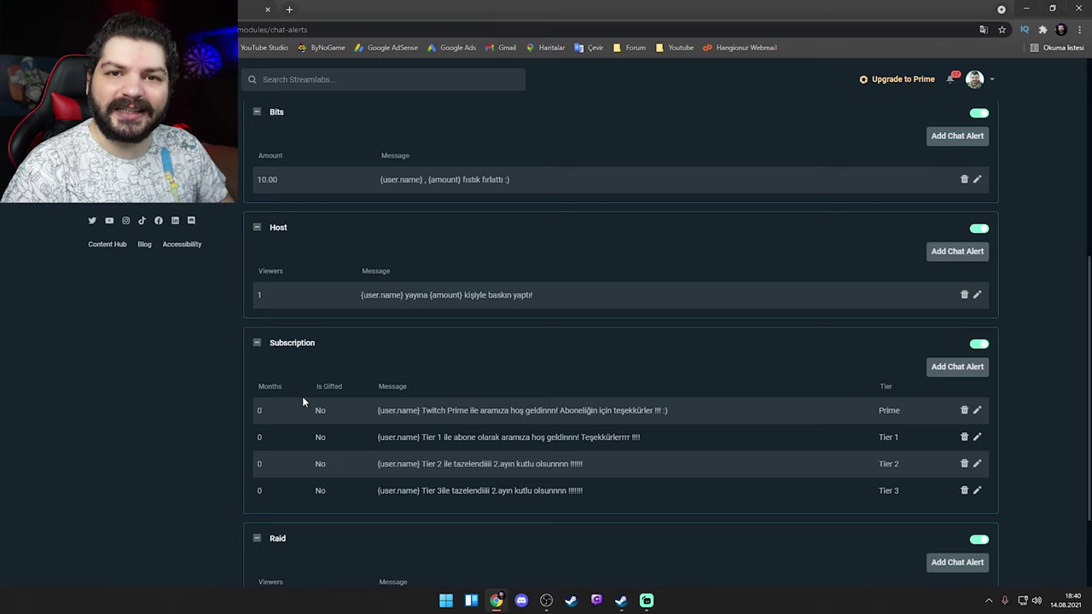
{"action": "scroll", "coordinate": [302, 401], "scroll_direction": "down", "scroll_amount": 1}
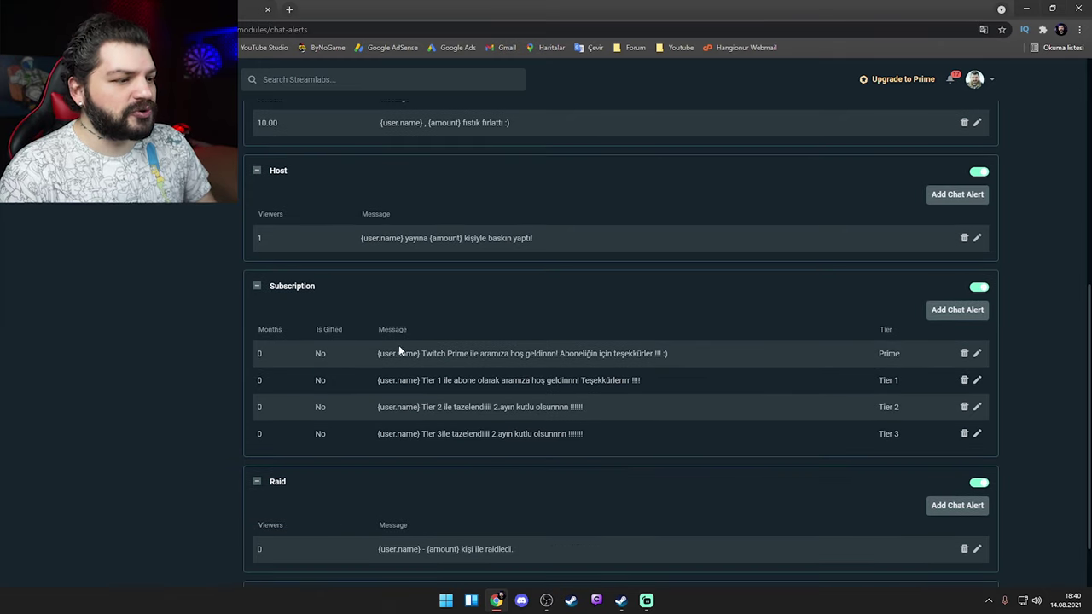
{"action": "left_click_drag", "start_coordinate": [878, 354], "coordinate": [928, 380]}
{"action": "left_click_drag", "start_coordinate": [882, 407], "coordinate": [908, 435]}
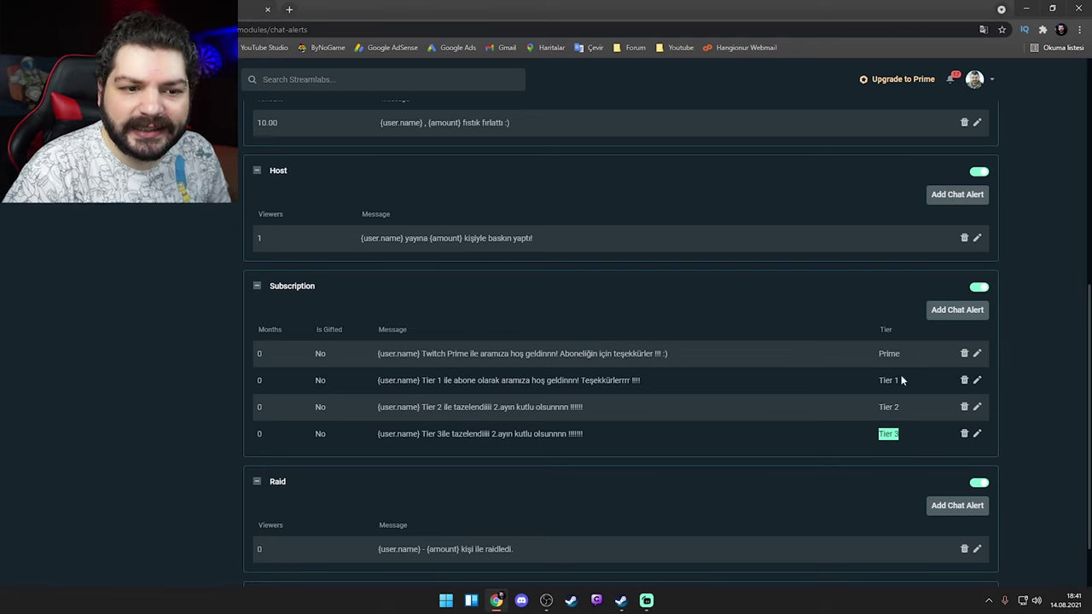
Try a Prime subscription alert for 8 months with the message "asdfasdas", and return to the modules list
{"action": "left_click", "coordinate": [954, 313]}
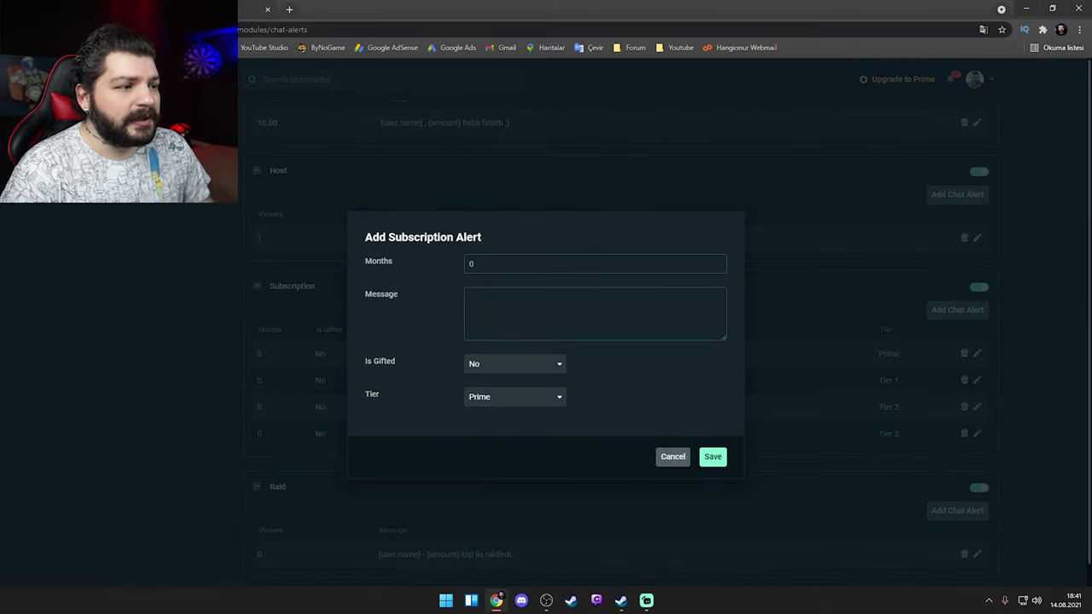
{"action": "double_click", "coordinate": [512, 264]}
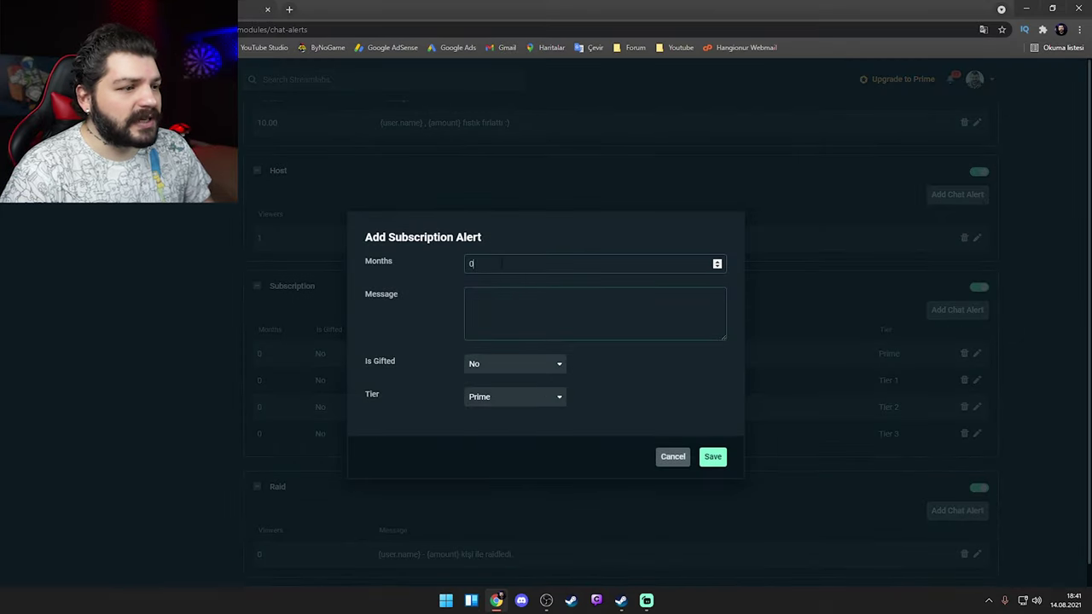
{"action": "type", "text": "8"}
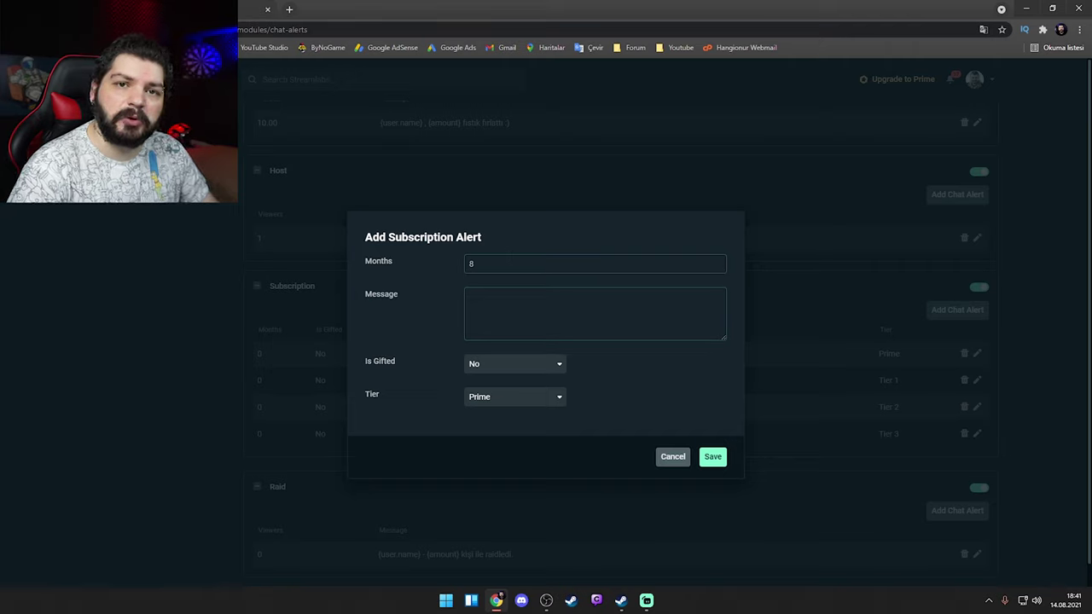
{"action": "type", "text": "asdfasdas"}
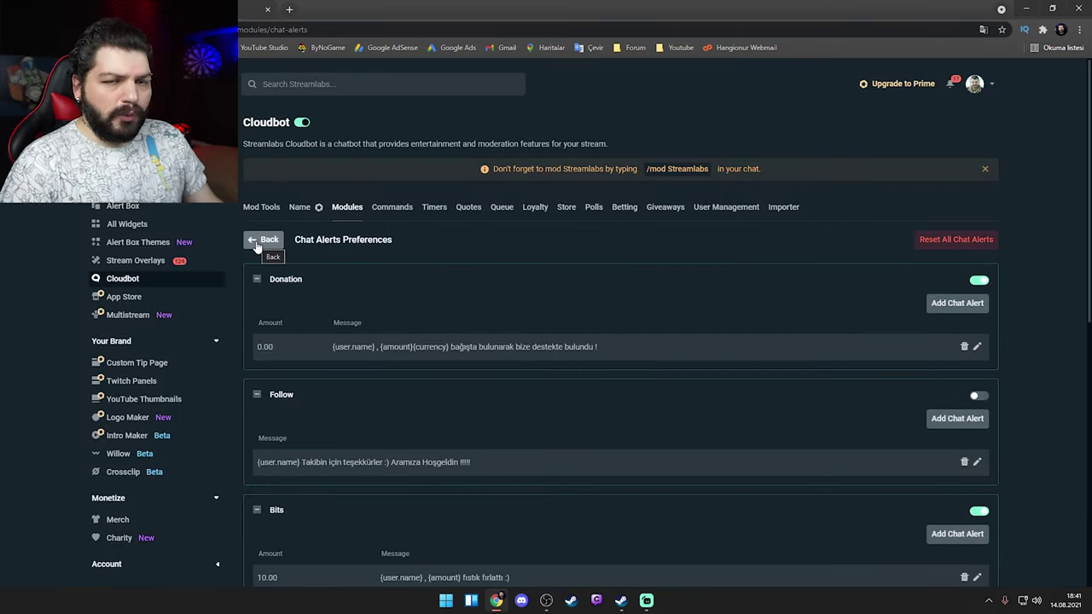
{"action": "left_click", "coordinate": [256, 244]}
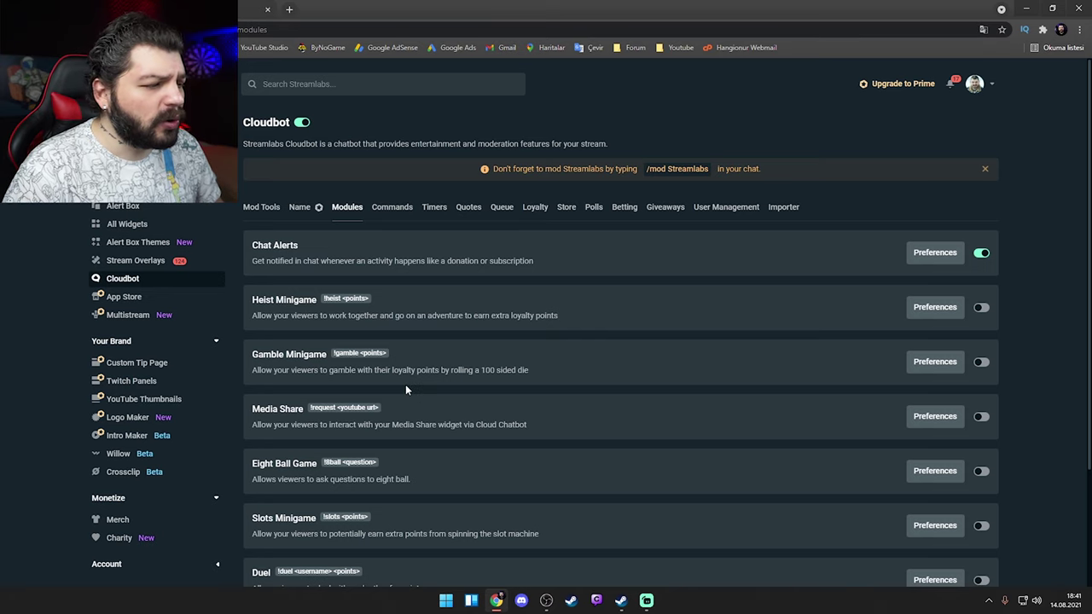
Look through the available minigame and emote modules, and view the list of custom commands
{"action": "scroll", "coordinate": [393, 386], "scroll_direction": "down", "scroll_amount": 2}
{"action": "scroll", "coordinate": [367, 410], "scroll_direction": "up", "scroll_amount": 3}
{"action": "scroll", "coordinate": [362, 420], "scroll_direction": "down", "scroll_amount": 2}
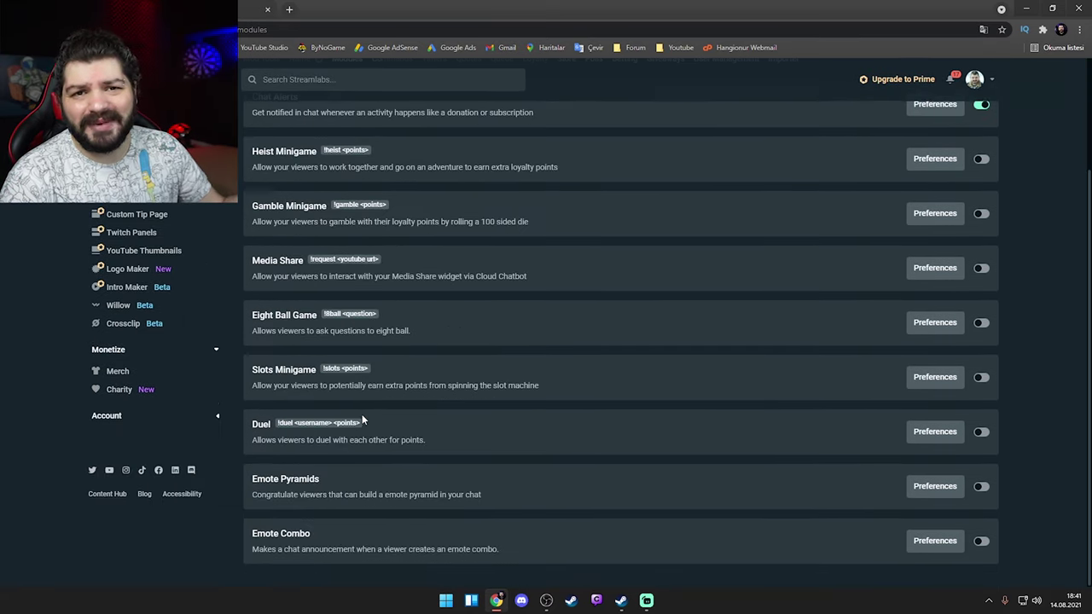
{"action": "scroll", "coordinate": [367, 358], "scroll_direction": "up", "scroll_amount": 3}
{"action": "left_click", "coordinate": [386, 210]}
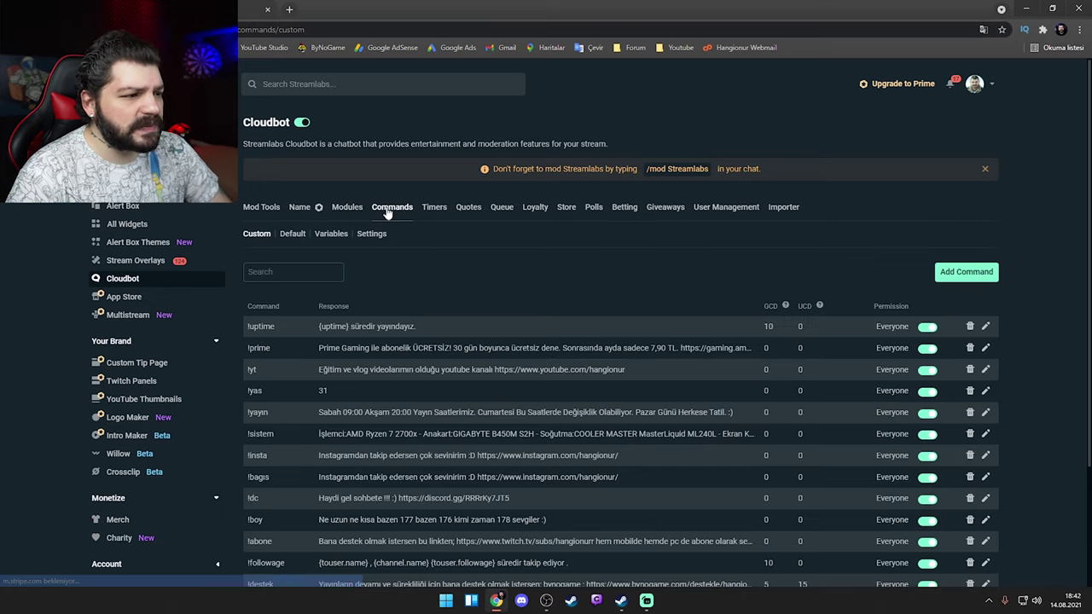
{"action": "scroll", "coordinate": [410, 261], "scroll_direction": "down", "scroll_amount": 3}
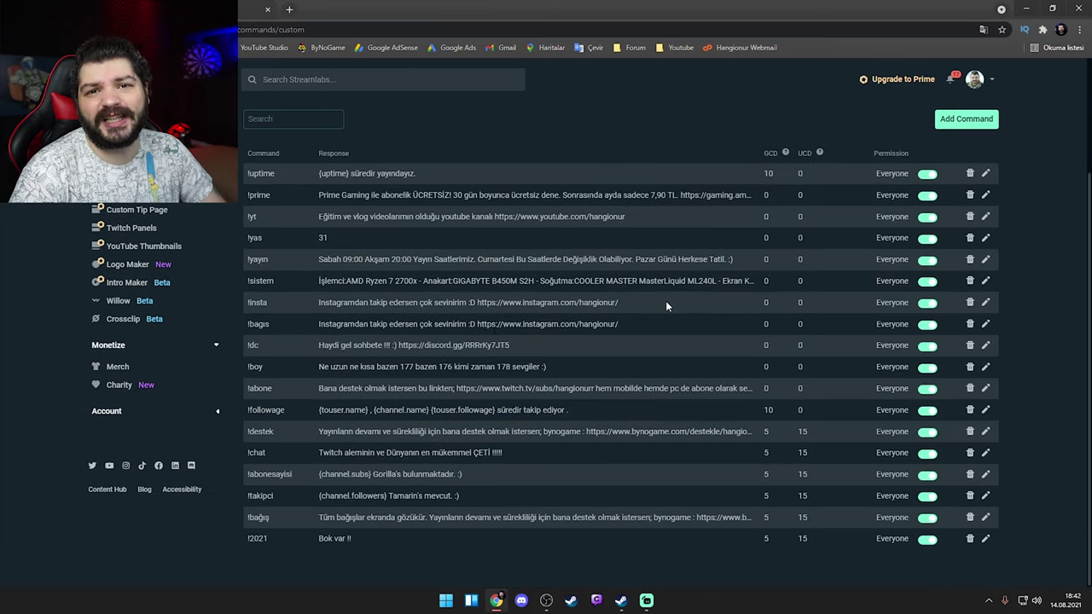
Switch to the Twitch channel page and test the commands !dc and !yt in the stream chat
{"action": "key", "text": "ctrl+Tab"}
{"action": "left_click", "coordinate": [970, 546]}
{"action": "type", "text": "!dc"}
{"action": "key", "text": "Return"}
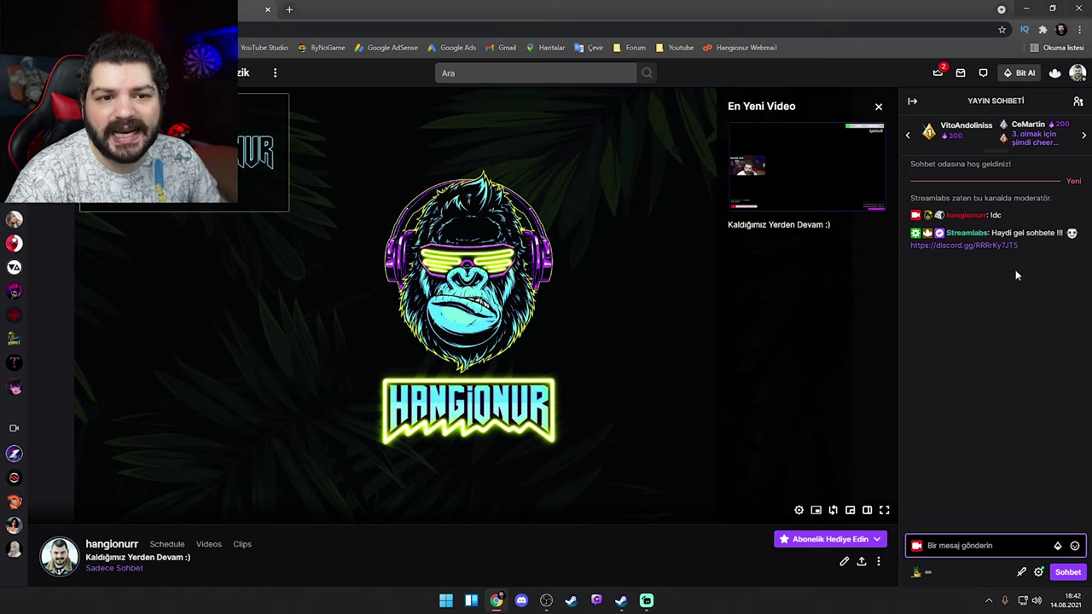
{"action": "type", "text": "!yt"}
{"action": "key", "text": "Return"}
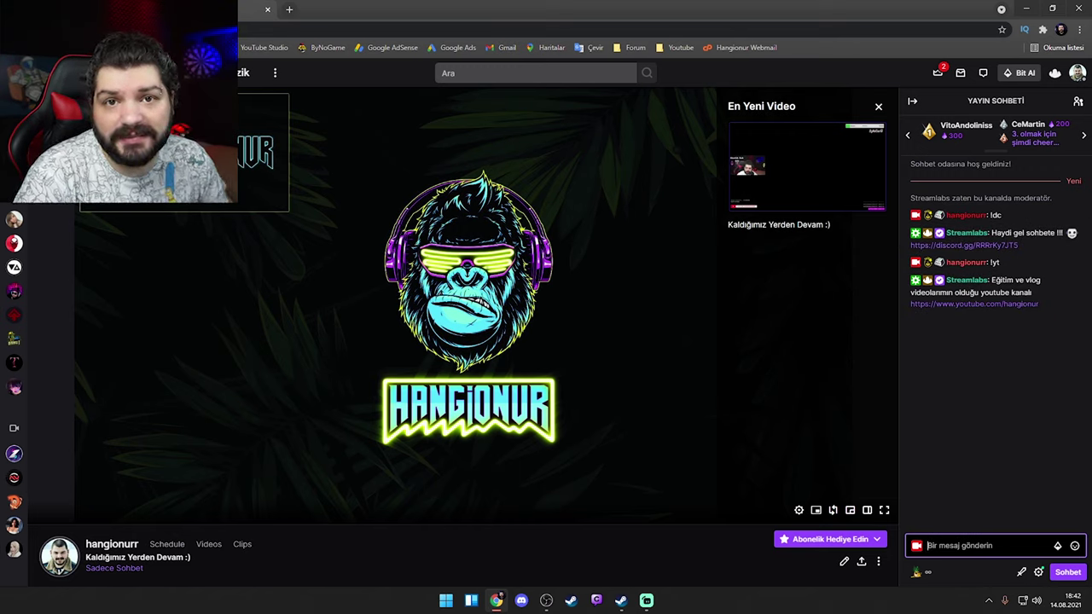
Test the commands !yas and !insta in the stream chat, checking the Cloudbot command list in between
{"action": "type", "text": "!"}
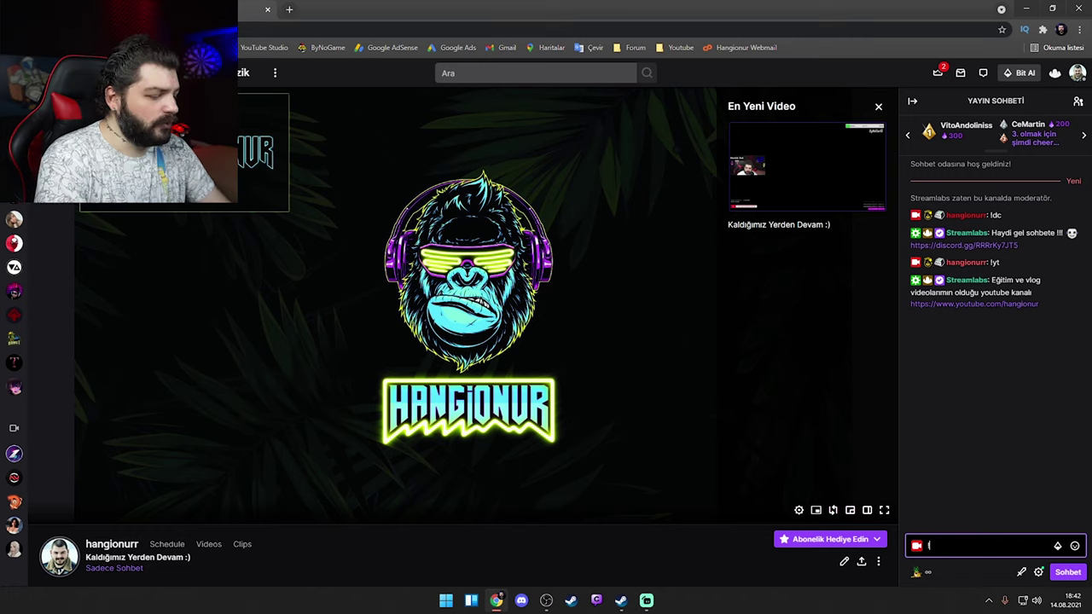
{"action": "type", "text": "yas"}
{"action": "key", "text": "Return"}
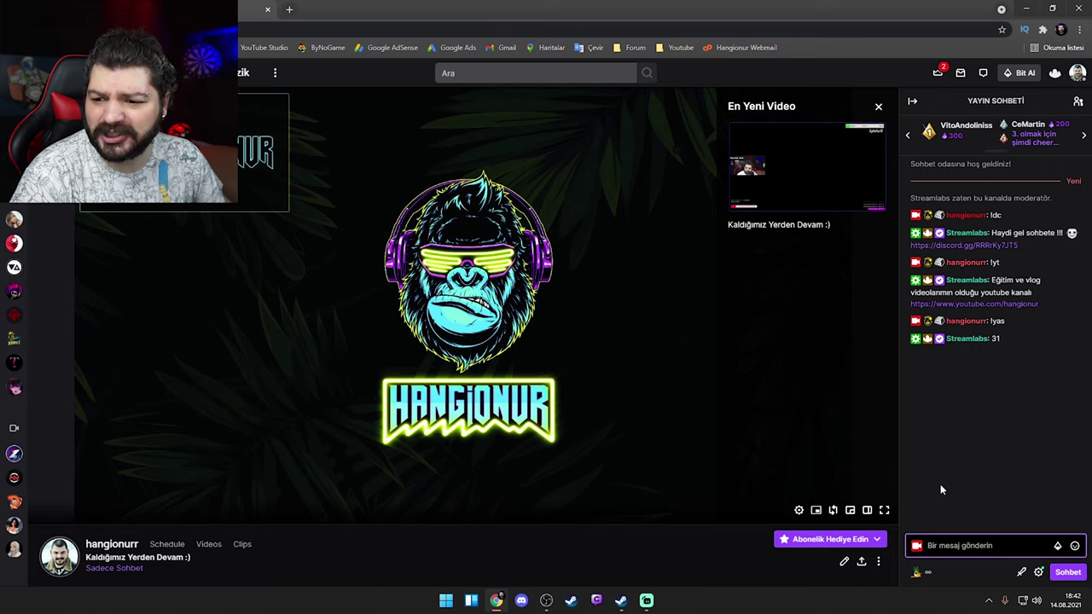
{"action": "type", "text": "!"}
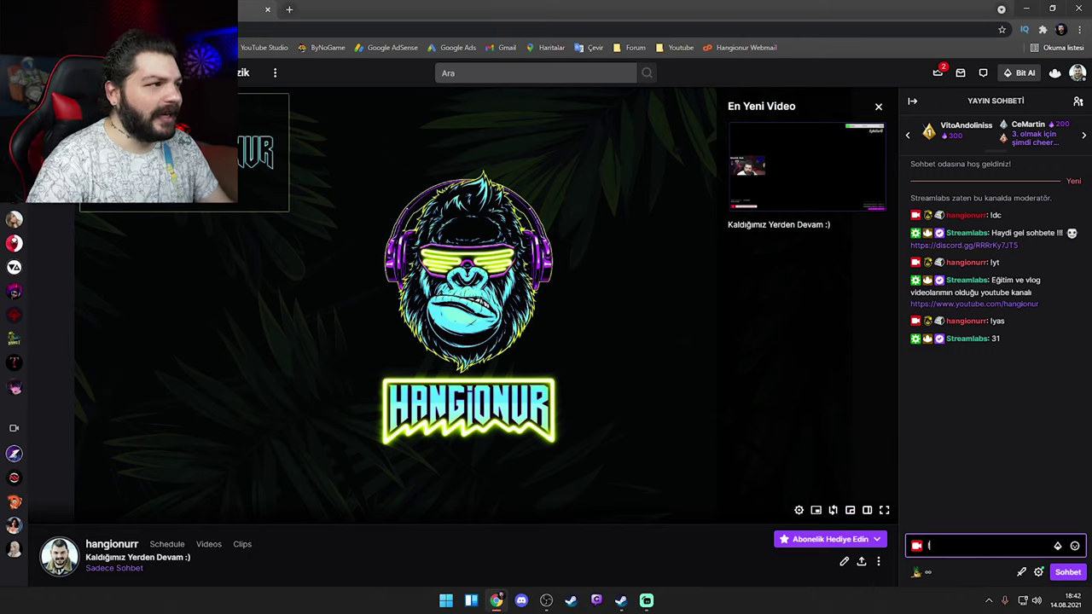
{"action": "key", "text": "ctrl+Tab"}
{"action": "key", "text": "ctrl+shift+Tab"}
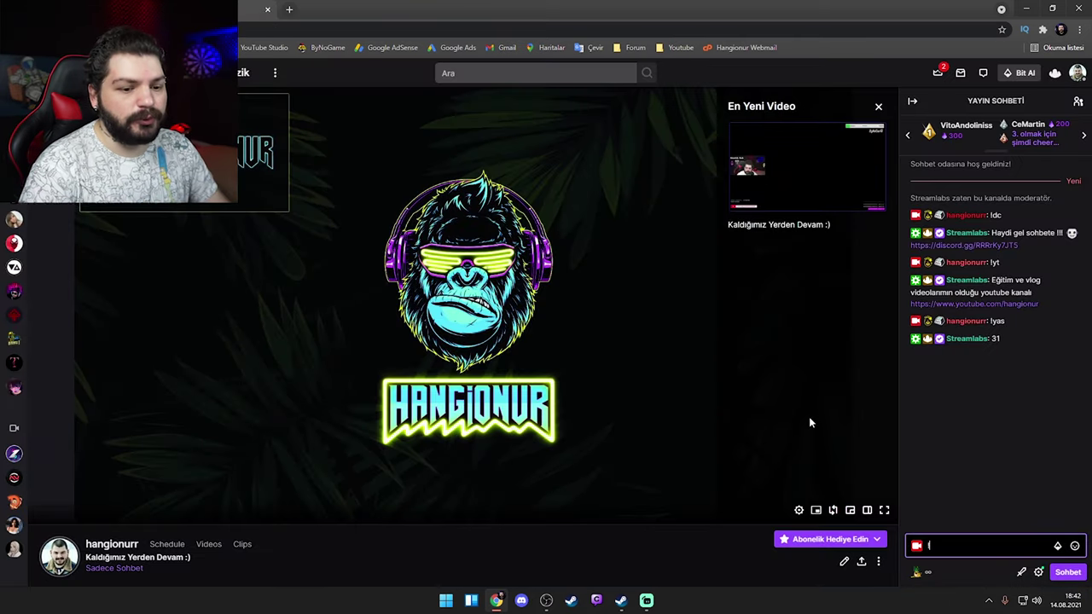
{"action": "key", "text": "BackSpace"}
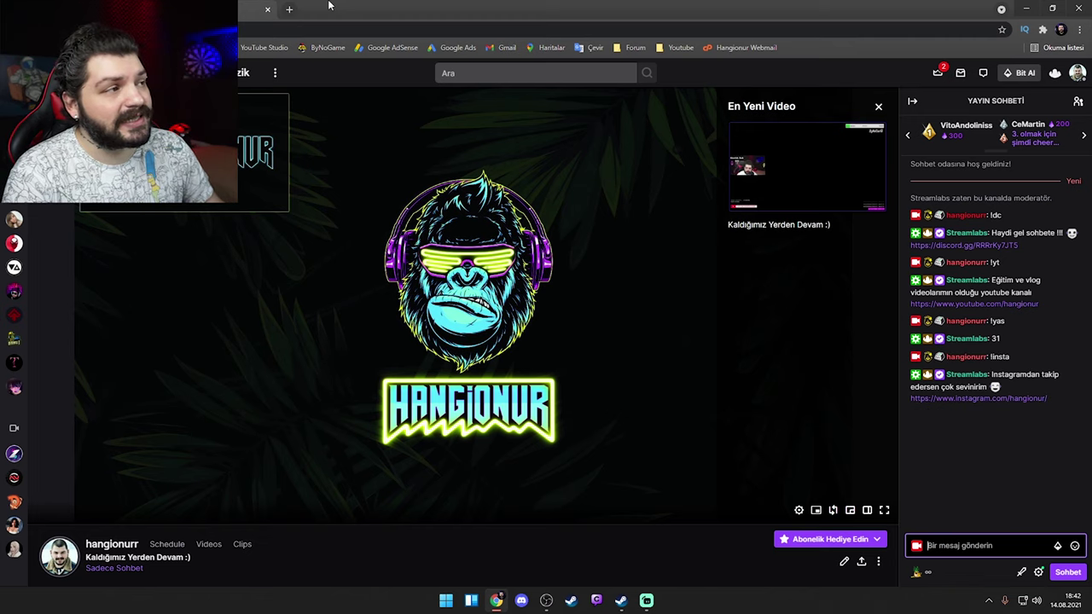
Return to Cloudbot's custom commands and start a new command named !youtube without a template
{"action": "key", "text": "ctrl+Tab"}
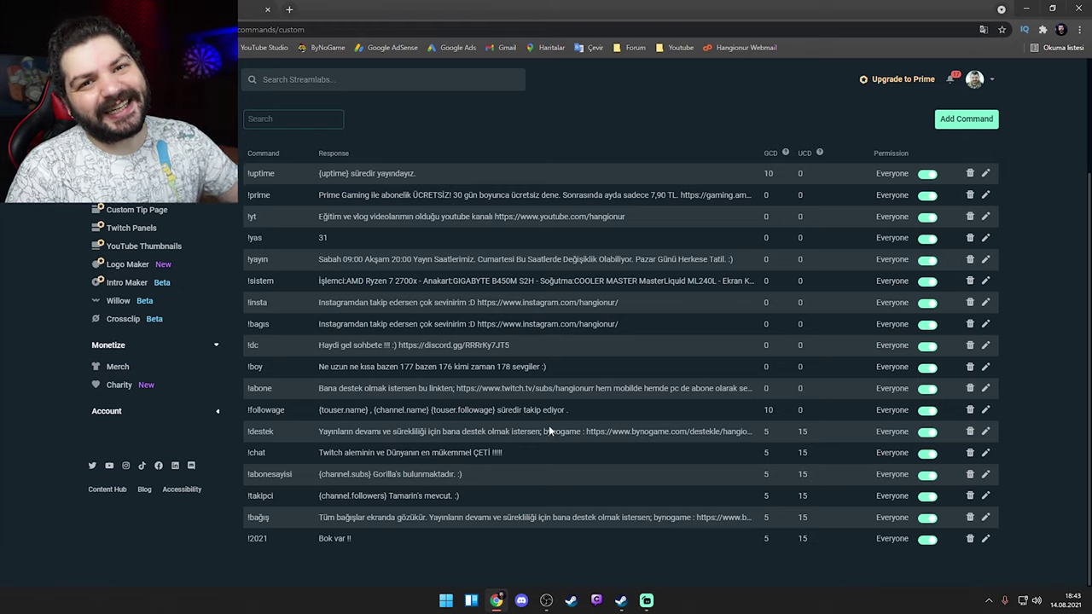
{"action": "left_click", "coordinate": [987, 120]}
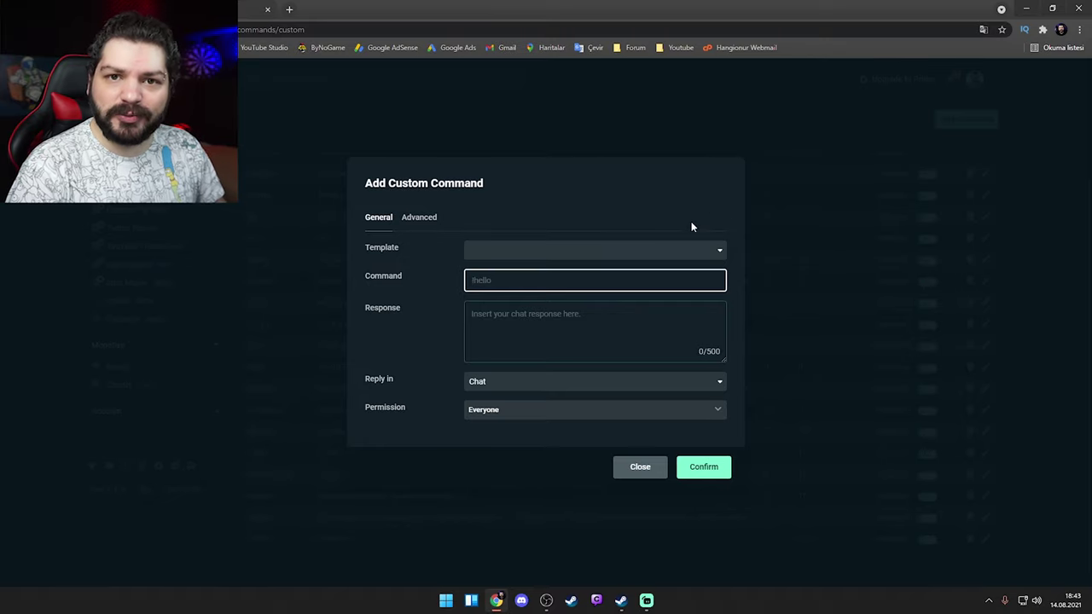
{"action": "left_click", "coordinate": [540, 249]}
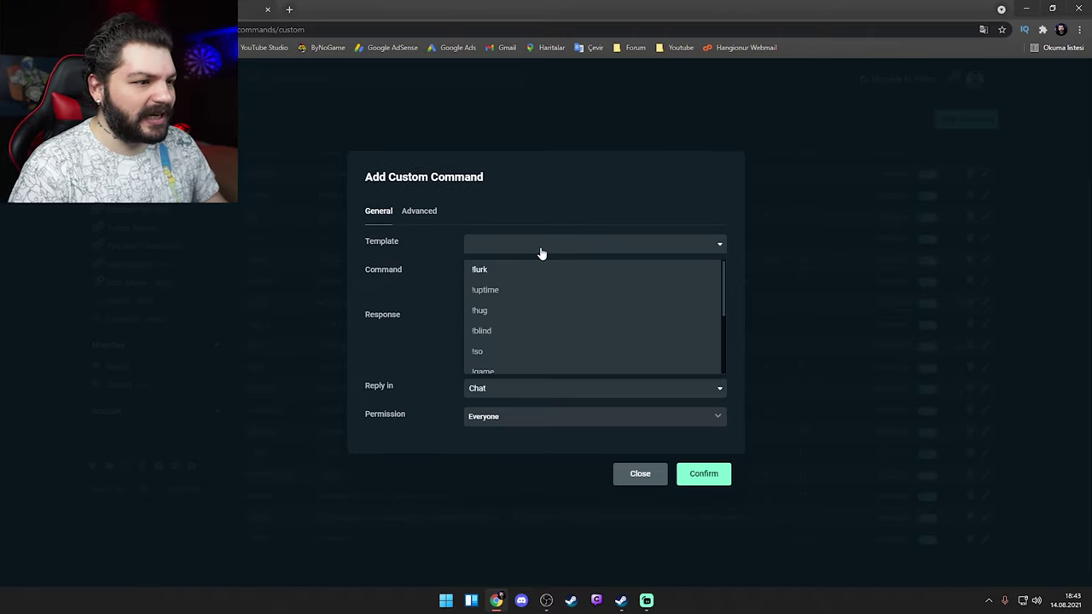
{"action": "left_click", "coordinate": [541, 245]}
{"action": "left_click", "coordinate": [546, 275]}
{"action": "type", "text": "!youtube"}
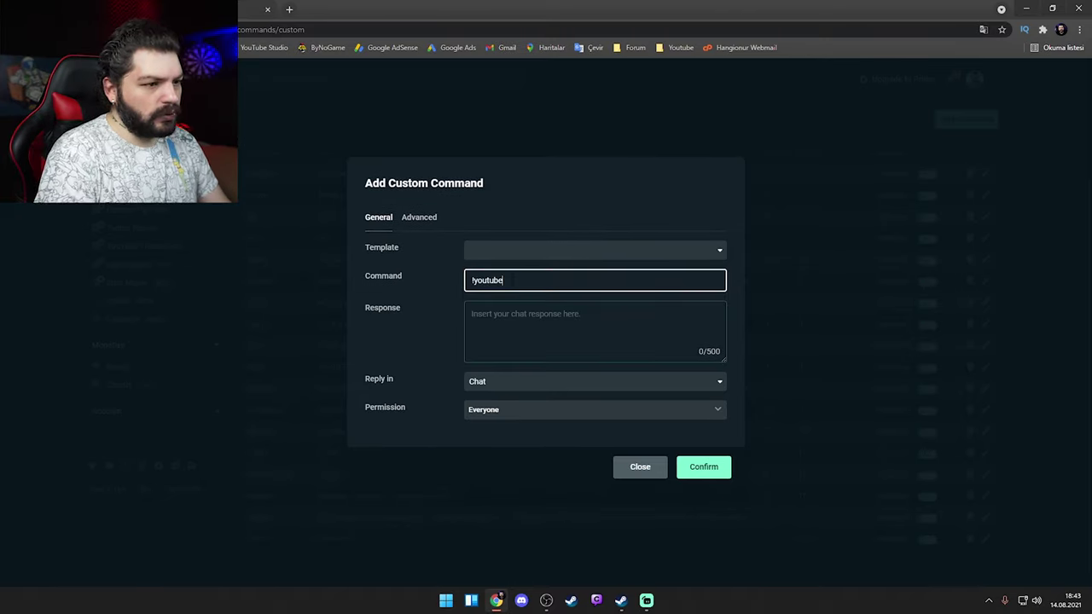
{"action": "key", "text": "Tab"}
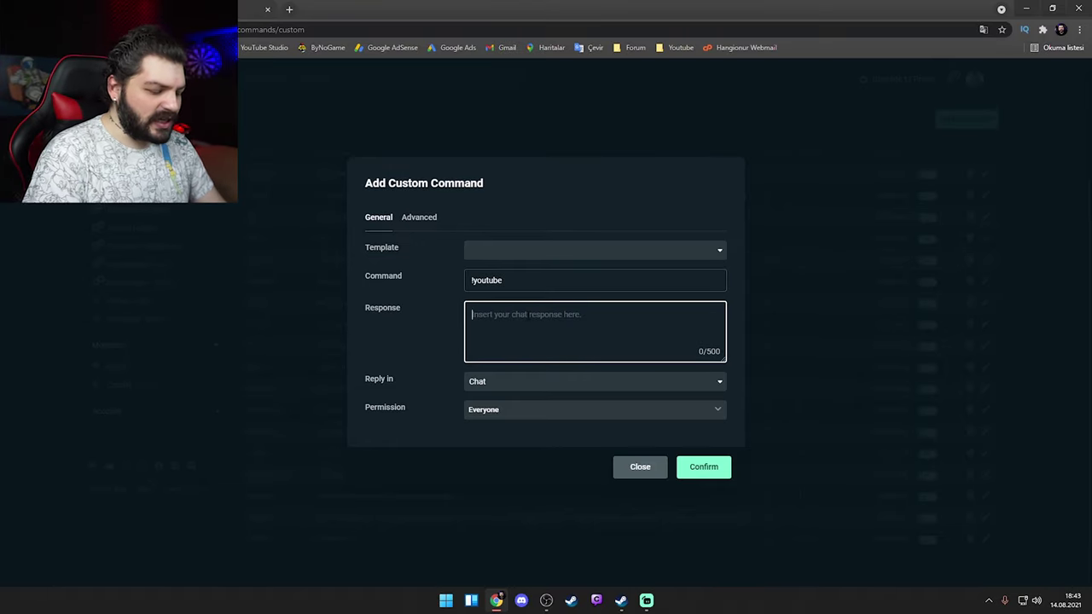
{"action": "type", "text": "Youtube kanalıma abone"}
{"action": "key", "text": "BackSpace"}
{"action": "key", "text": "BackSpace"}
{"action": "key", "text": "BackSpace"}
{"action": "key", "text": "BackSpace"}
{"action": "type", "text": "one olarak bana destekte "}
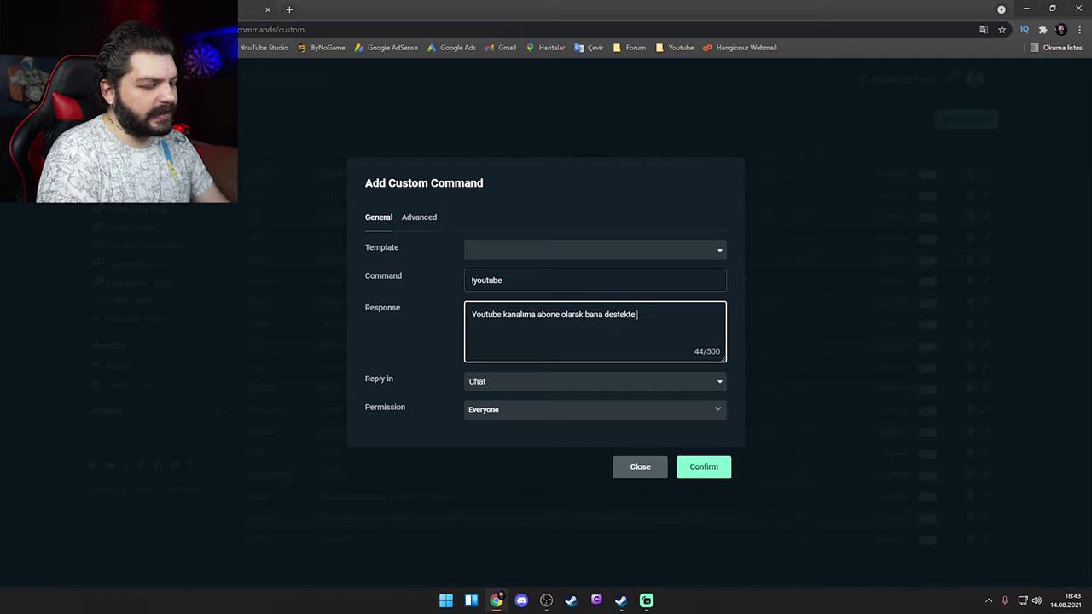
{"action": "type", "text": "bulunursanız çok sevinirim <3"}
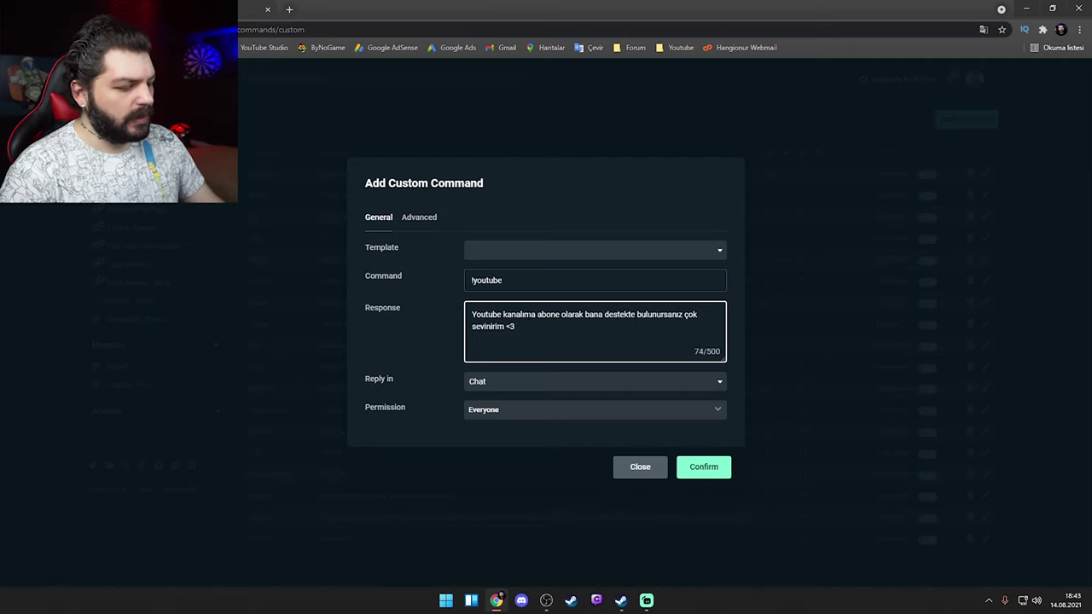
{"action": "type", "text": "www."}
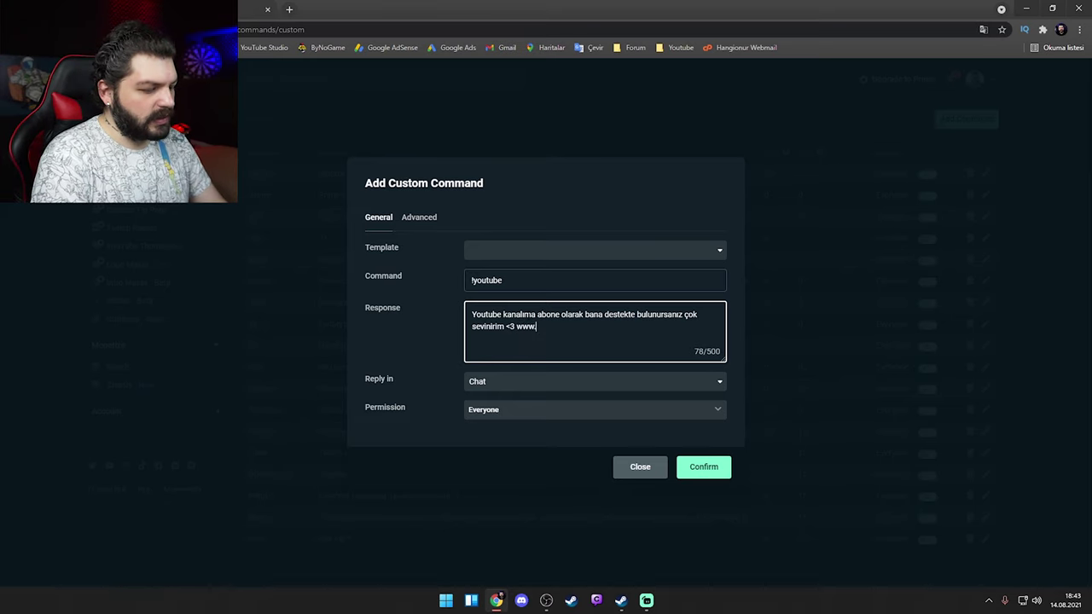
{"action": "type", "text": "youtube.co"}
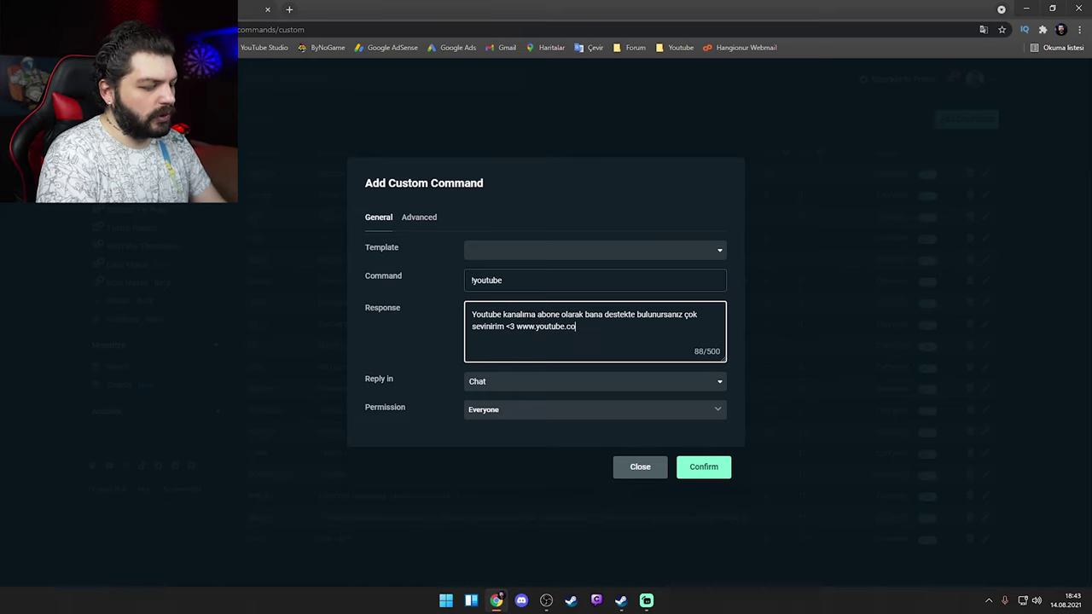
{"action": "type", "text": "m/hangionur"}
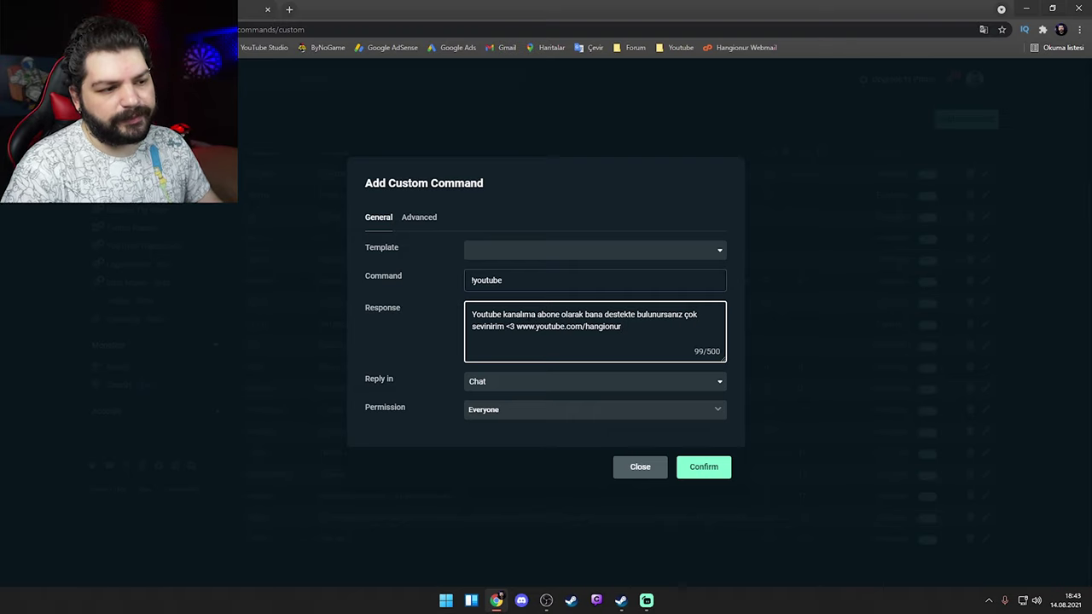
Have the !youtube command reply in Chat with permission for Everyone, checking the other options, and save it
{"action": "left_click", "coordinate": [526, 386]}
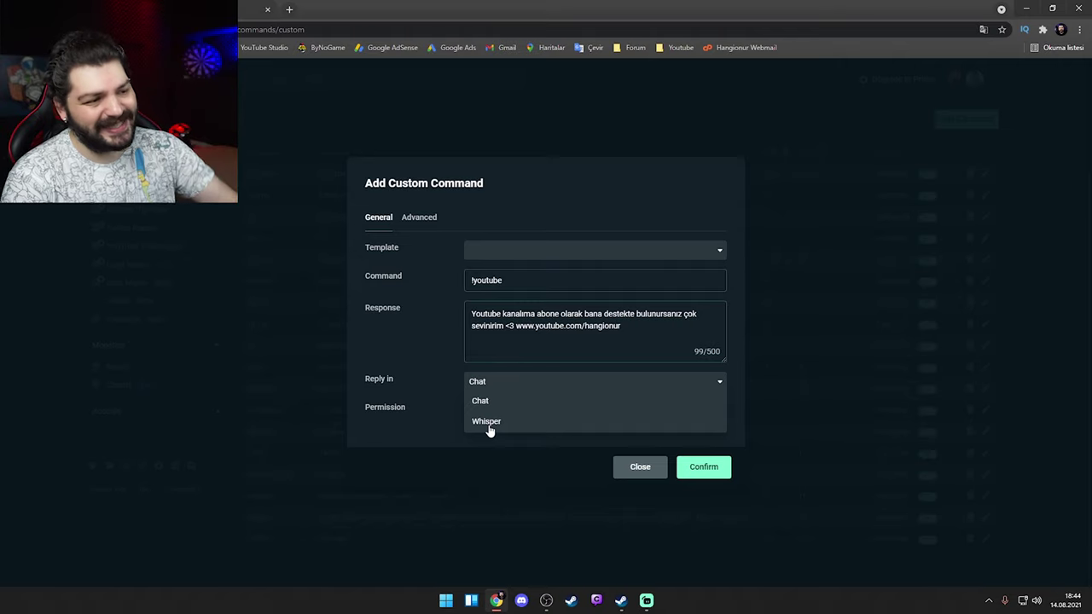
{"action": "left_click", "coordinate": [472, 398]}
{"action": "left_click", "coordinate": [495, 411]}
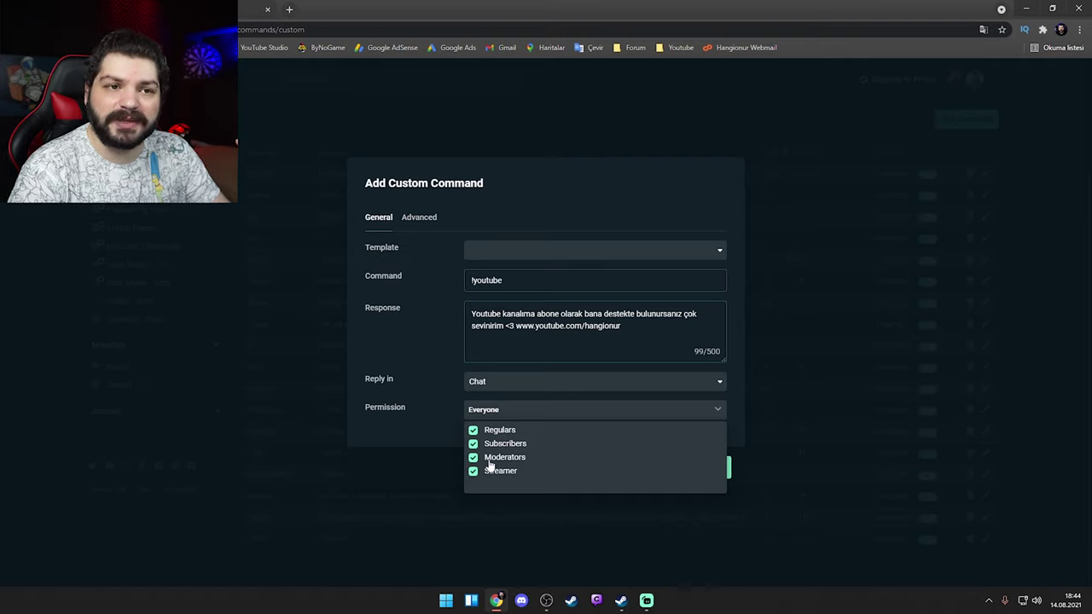
{"action": "left_click", "coordinate": [422, 337]}
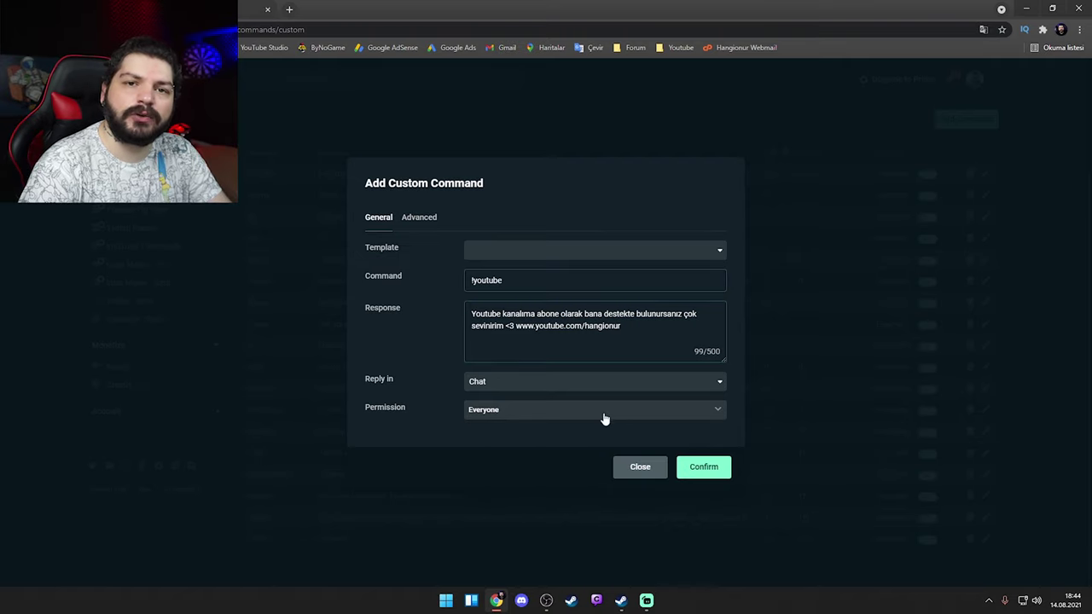
{"action": "left_click", "coordinate": [563, 415]}
{"action": "left_click", "coordinate": [563, 415]}
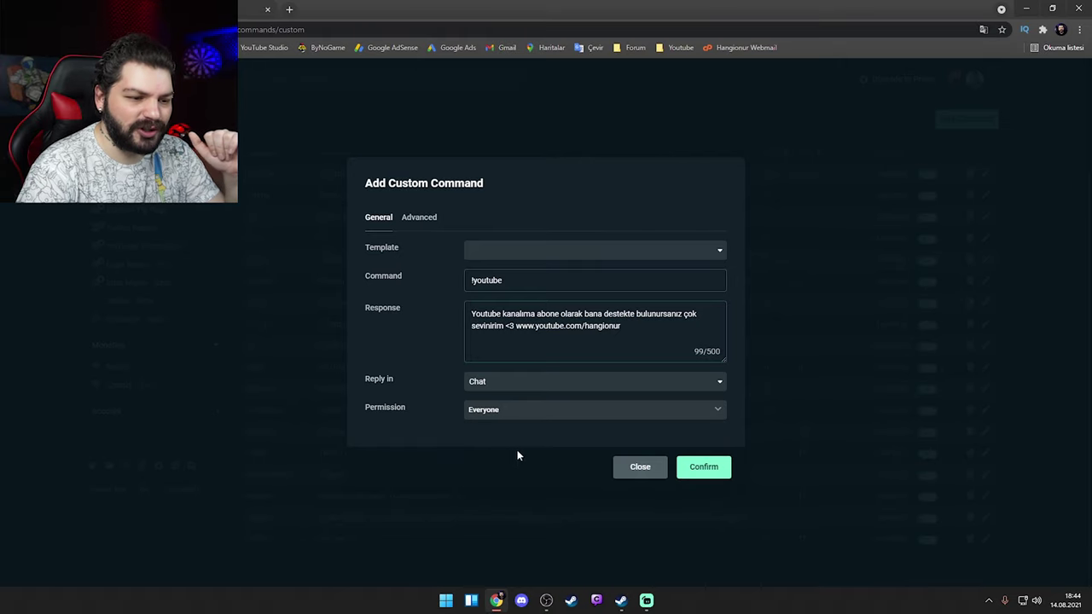
{"action": "left_click", "coordinate": [703, 469]}
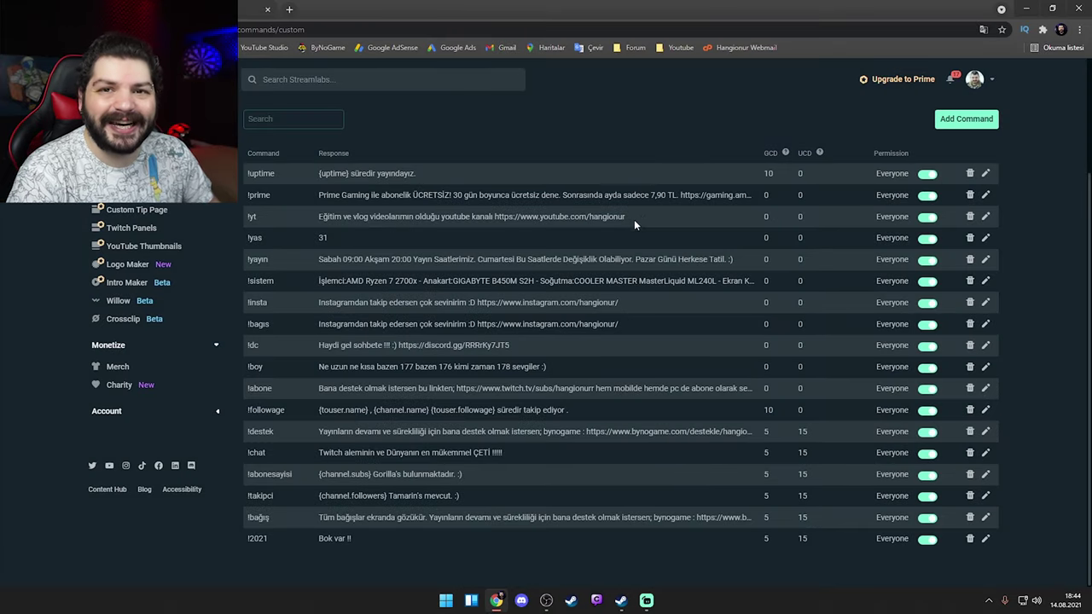
Switch to the Twitch channel page, test !youtube in the stream chat, open the link in the bot's reply and close that page
{"action": "key", "text": "ctrl+Tab"}
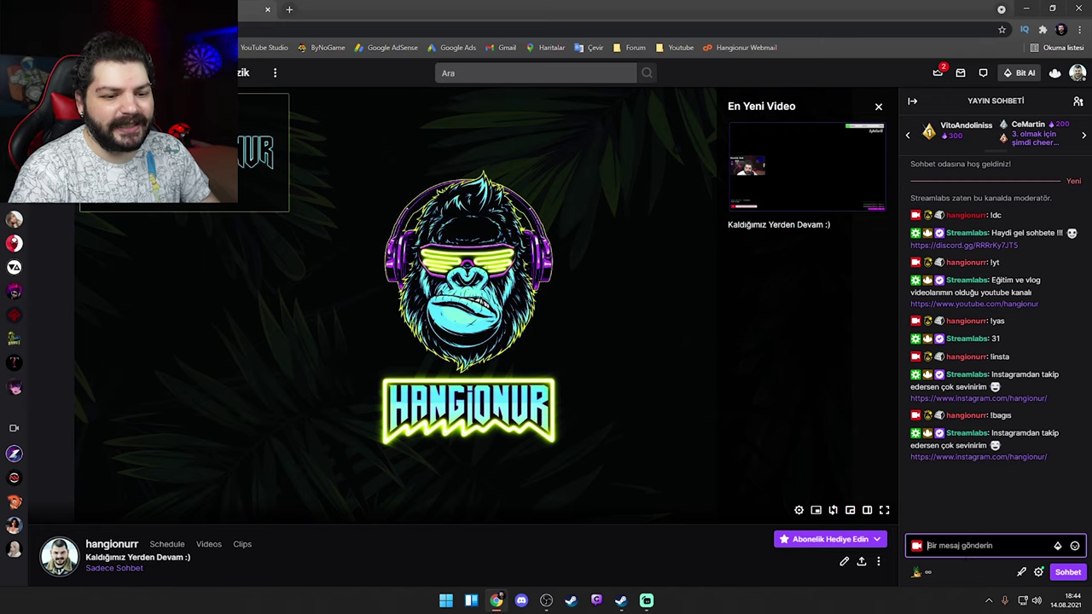
{"action": "type", "text": "!youtube"}
{"action": "key", "text": "Return"}
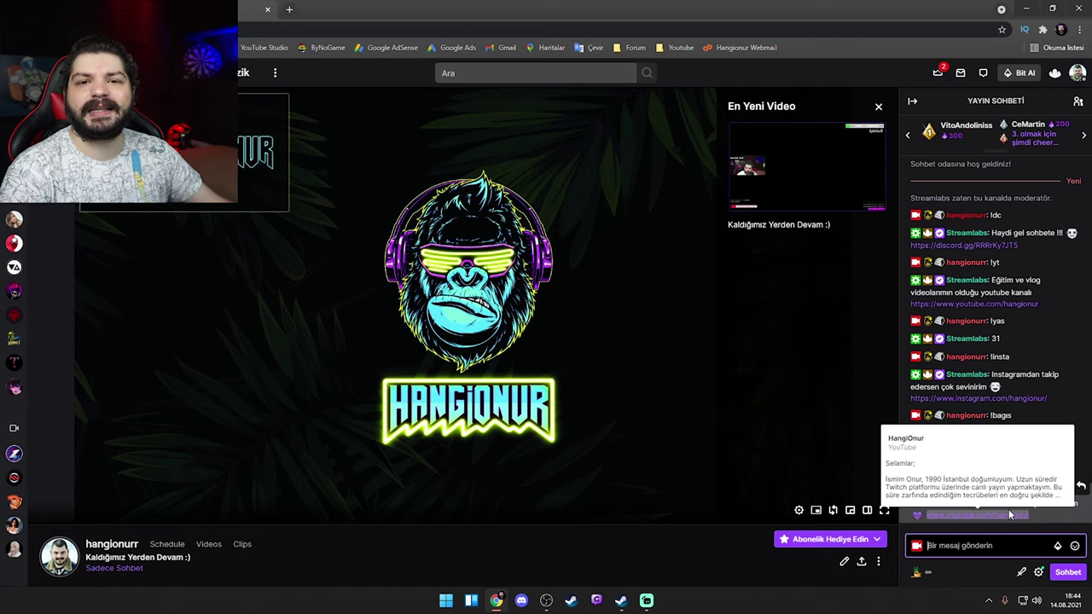
{"action": "mouse_move", "coordinate": [1005, 519]}
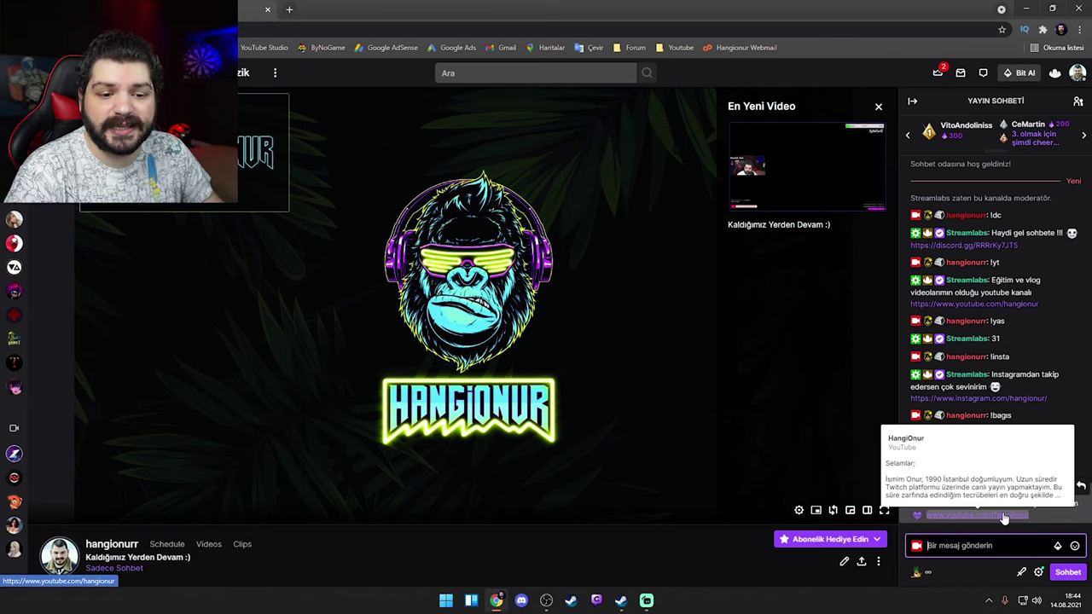
{"action": "left_click", "coordinate": [1004, 517]}
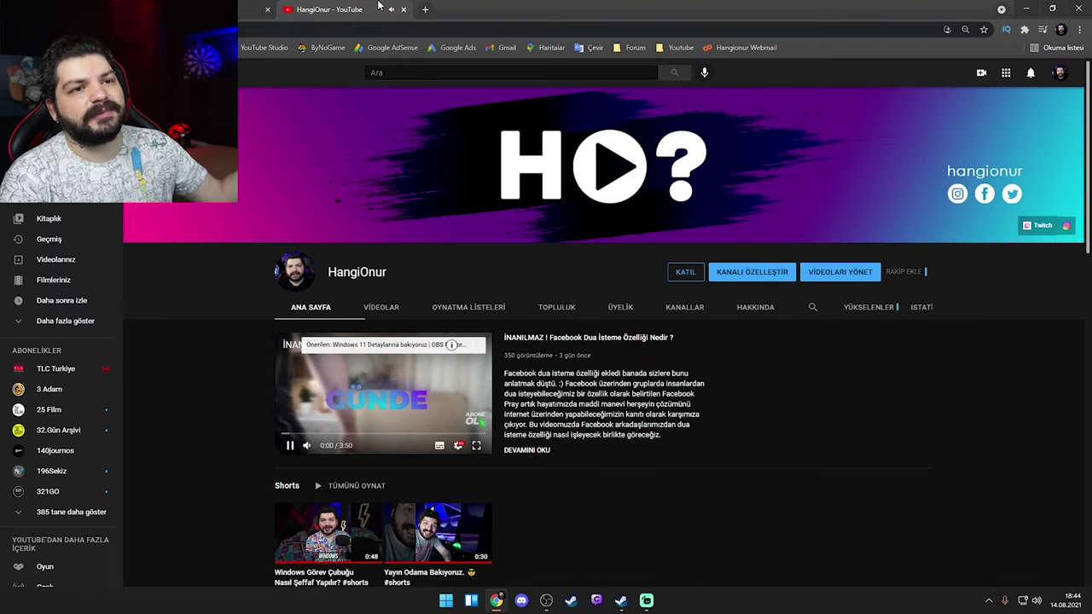
{"action": "left_click", "coordinate": [403, 8]}
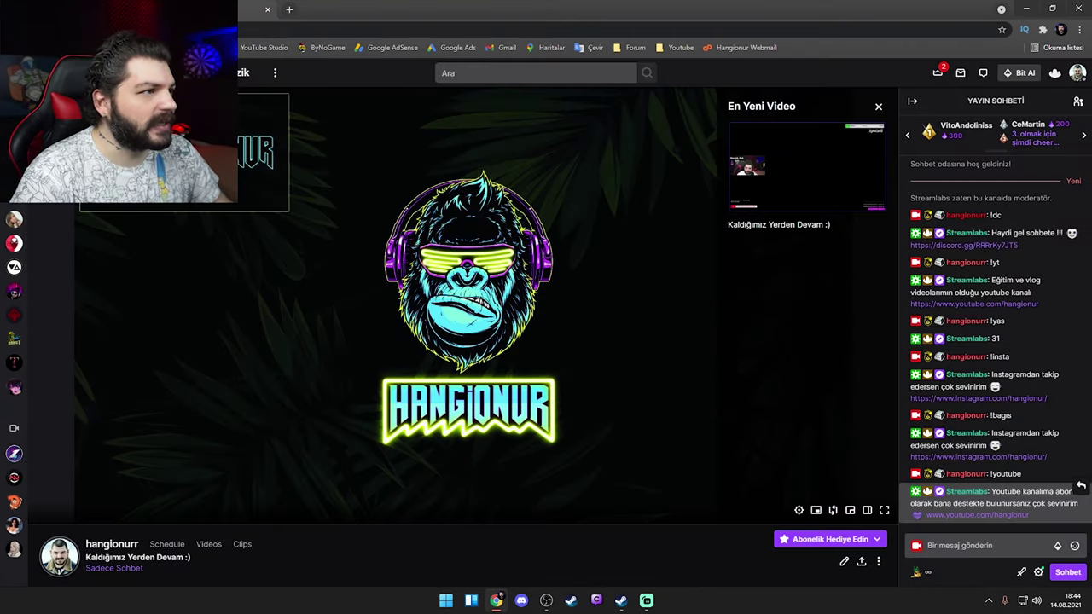
Return to Cloudbot's timers and examine the response, interval and line minimum of the existing timers, especially Destek
{"action": "key", "text": "ctrl+shift+Tab"}
{"action": "scroll", "coordinate": [317, 235], "scroll_direction": "up", "scroll_amount": 3}
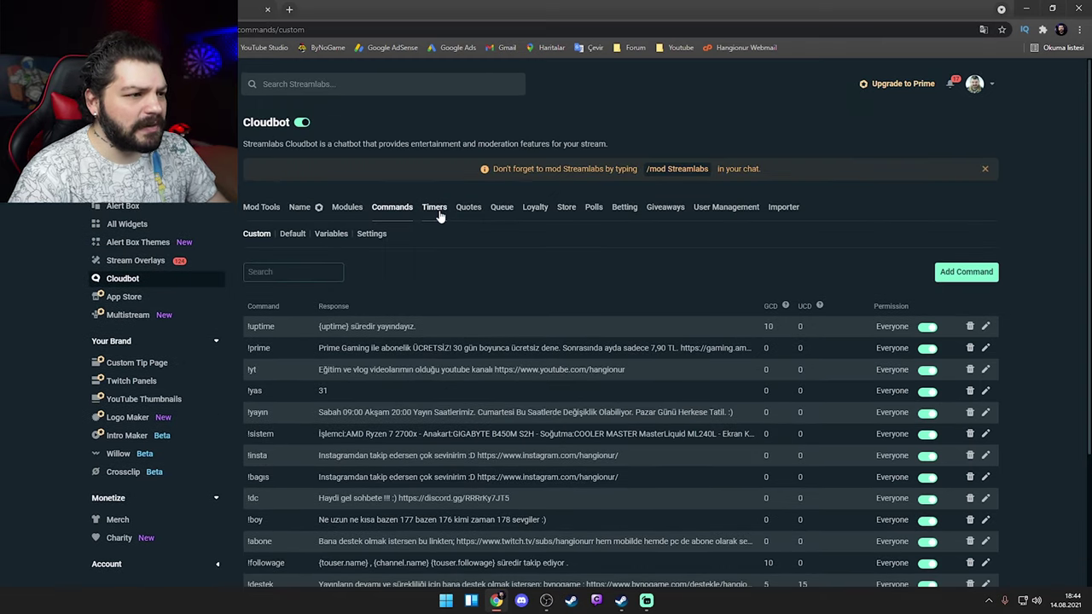
{"action": "left_click", "coordinate": [436, 208]}
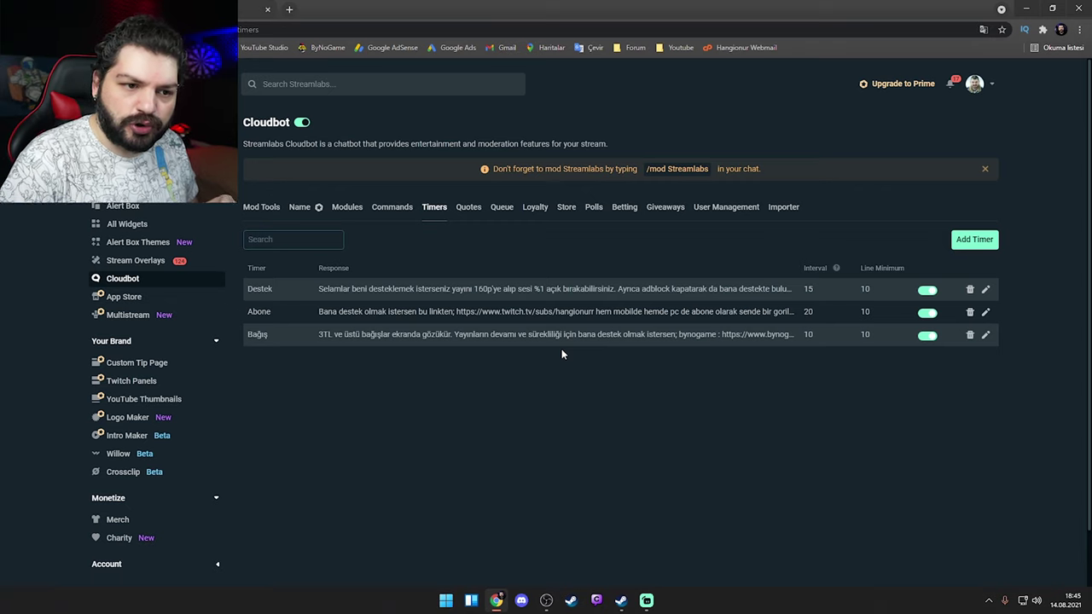
{"action": "left_click_drag", "start_coordinate": [319, 288], "coordinate": [836, 297]}
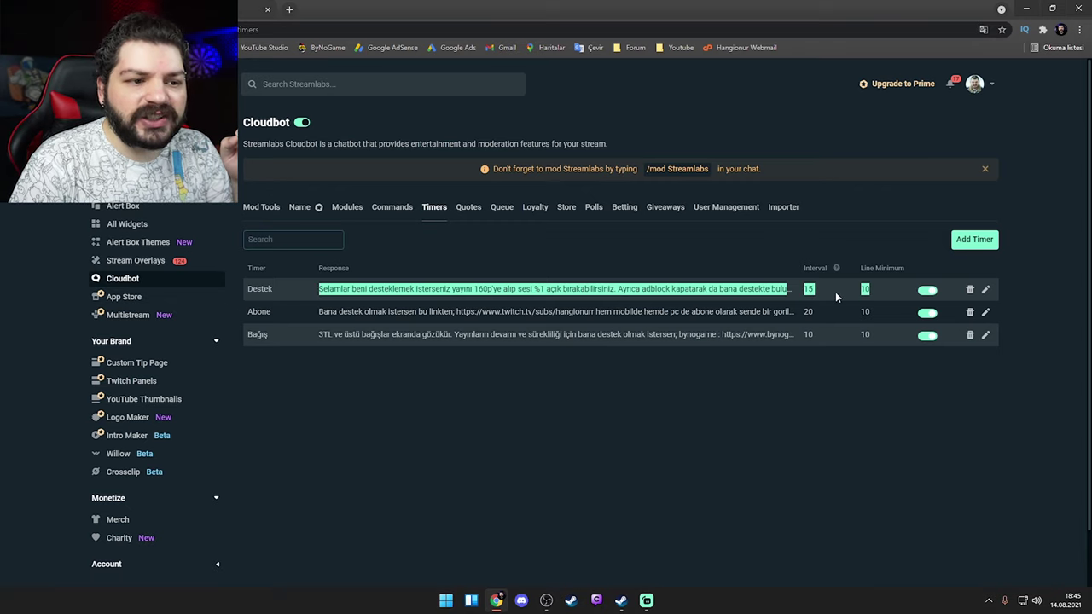
{"action": "double_click", "coordinate": [811, 290]}
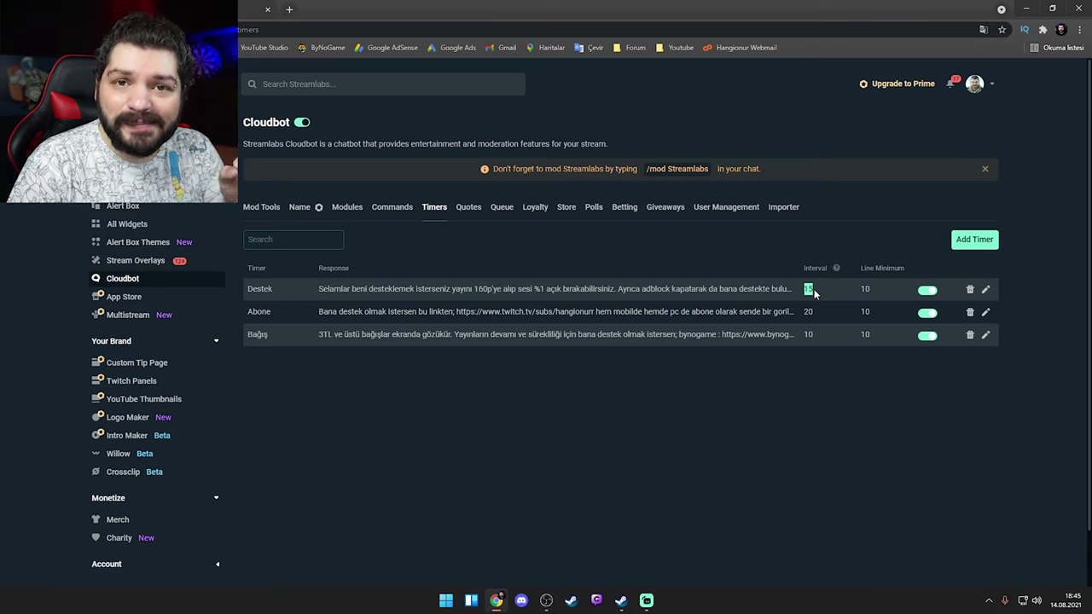
{"action": "double_click", "coordinate": [866, 290]}
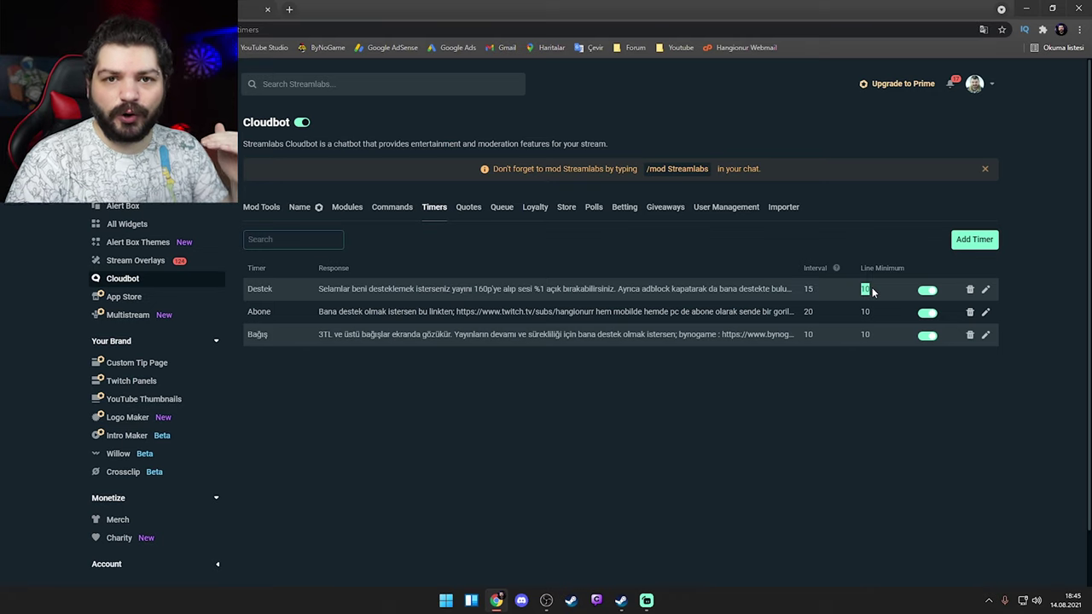
{"action": "double_click", "coordinate": [812, 291]}
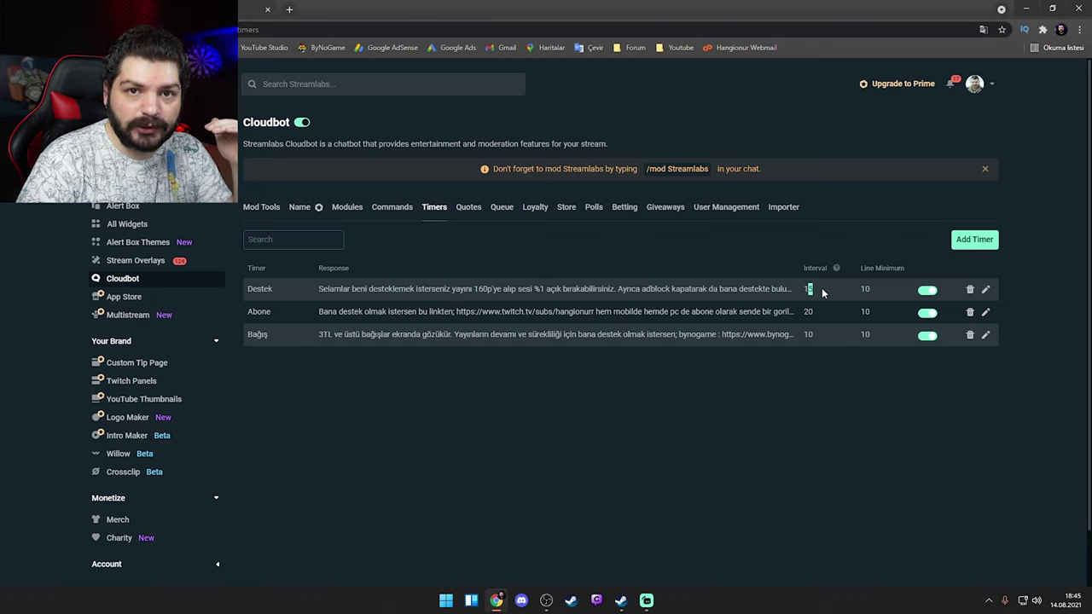
{"action": "double_click", "coordinate": [868, 290]}
{"action": "left_click_drag", "start_coordinate": [607, 289], "coordinate": [737, 289]}
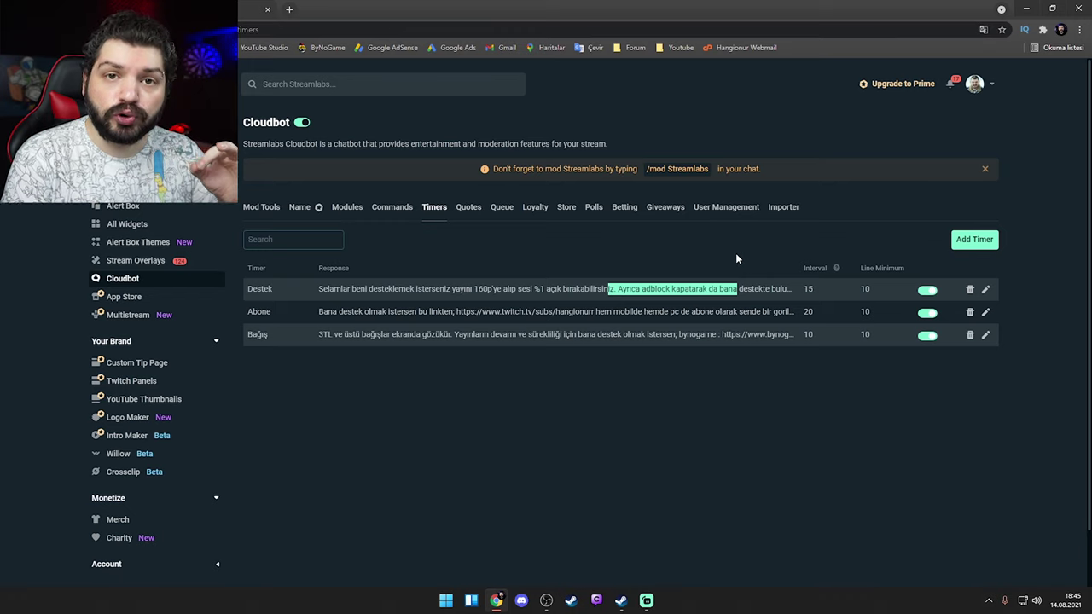
{"action": "left_click_drag", "start_coordinate": [824, 291], "coordinate": [804, 334]}
{"action": "left_click_drag", "start_coordinate": [860, 290], "coordinate": [872, 295]}
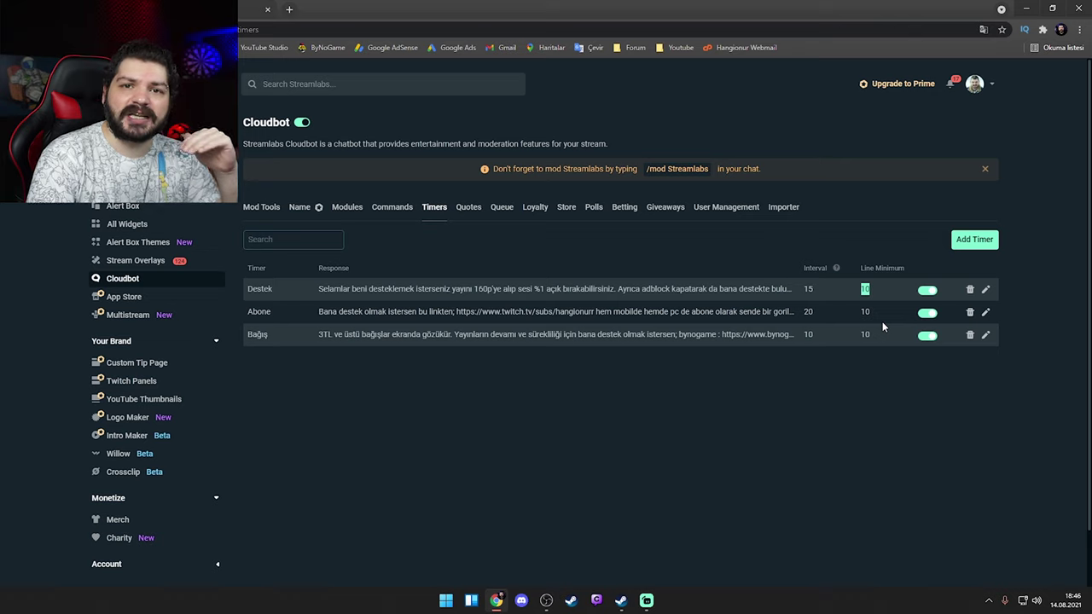
{"action": "left_click_drag", "start_coordinate": [802, 290], "coordinate": [817, 307]}
{"action": "left_click", "coordinate": [431, 295]}
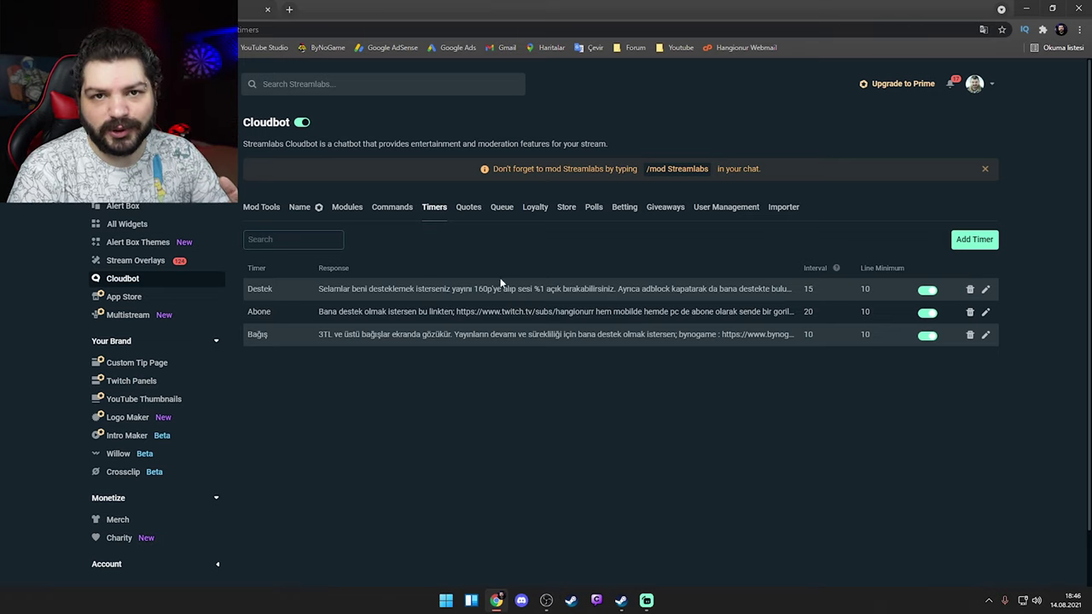
Draft a timer named instagram with the response "instagram adersim takip edin....", interval 25 and line minimum 15, and discard it without saving
{"action": "left_click", "coordinate": [969, 244]}
{"action": "left_click", "coordinate": [581, 266]}
{"action": "type", "text": "instagram"}
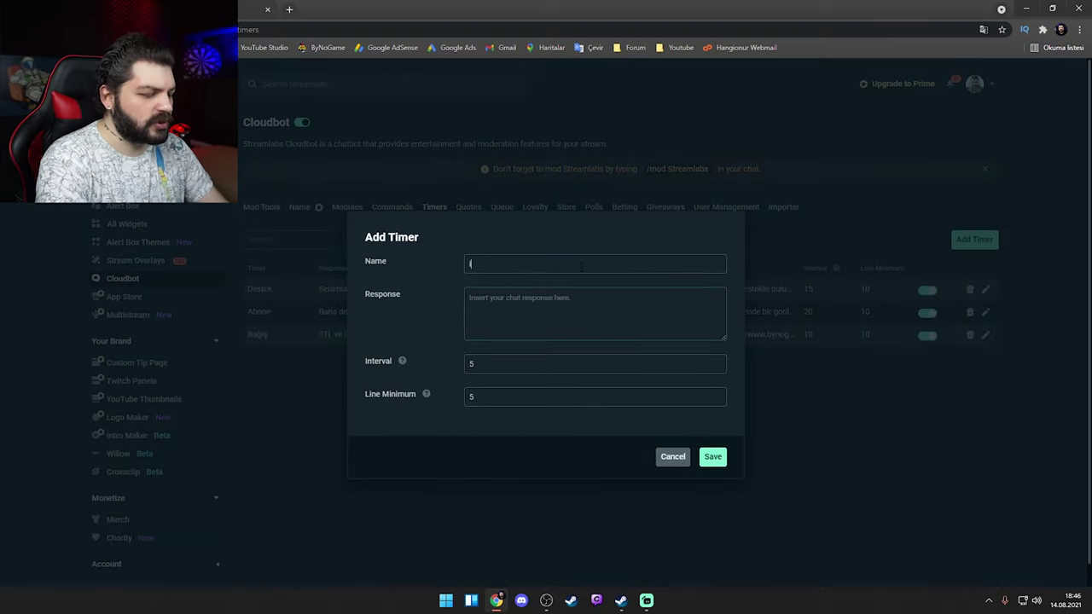
{"action": "key", "text": "Tab"}
{"action": "type", "text": "instag"}
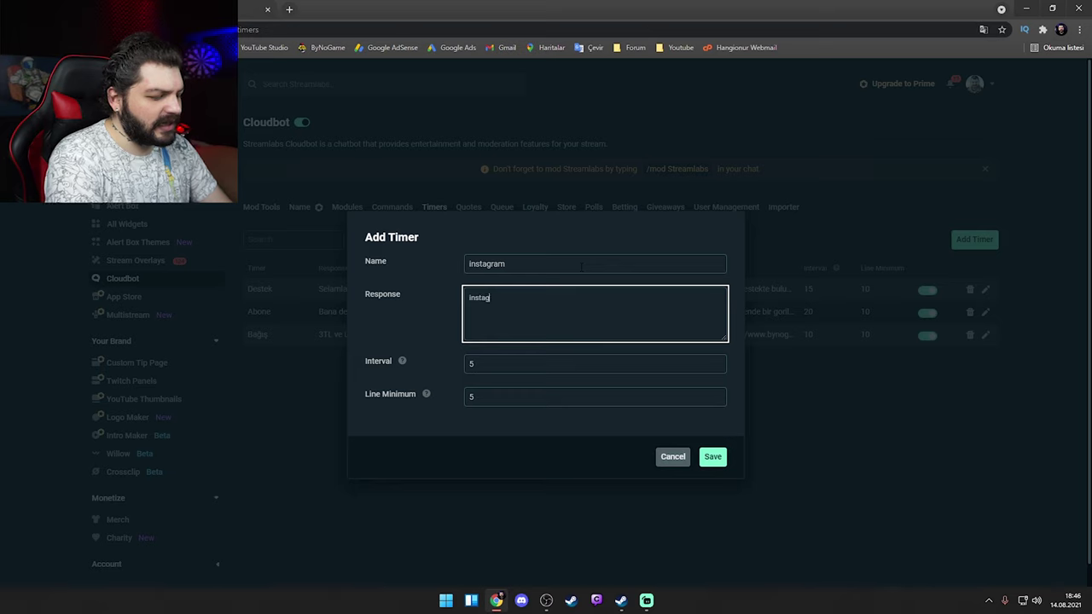
{"action": "type", "text": "ram adresim takip edin...."}
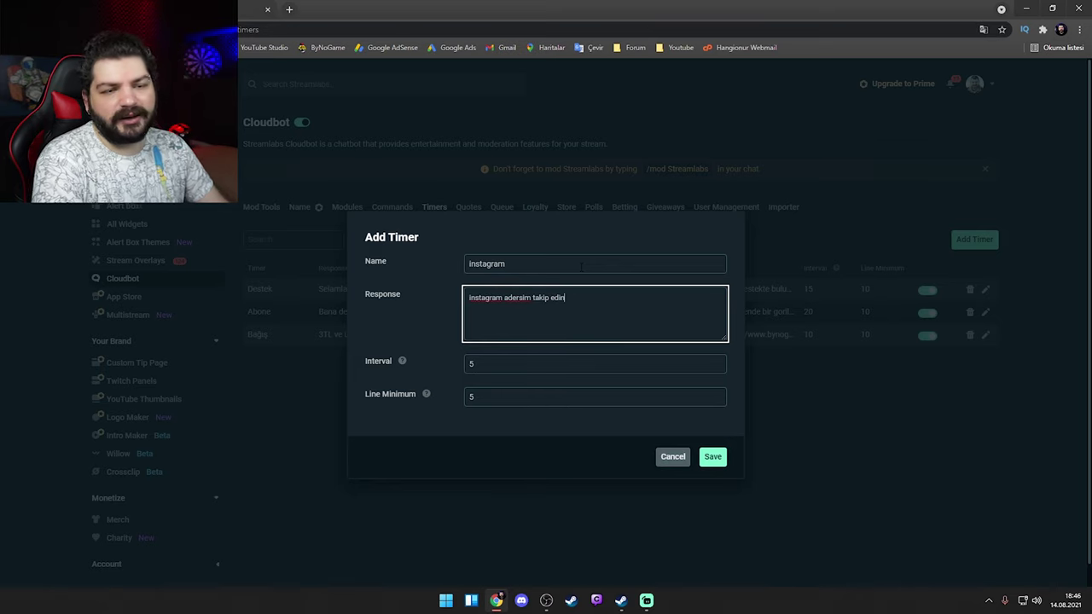
{"action": "key", "text": "Tab"}
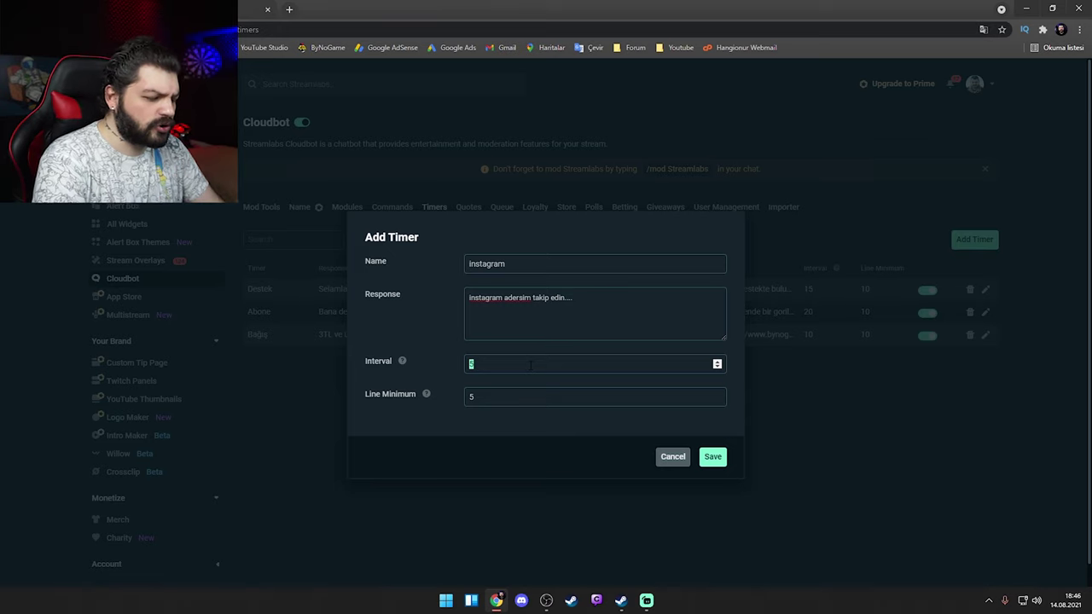
{"action": "type", "text": "25"}
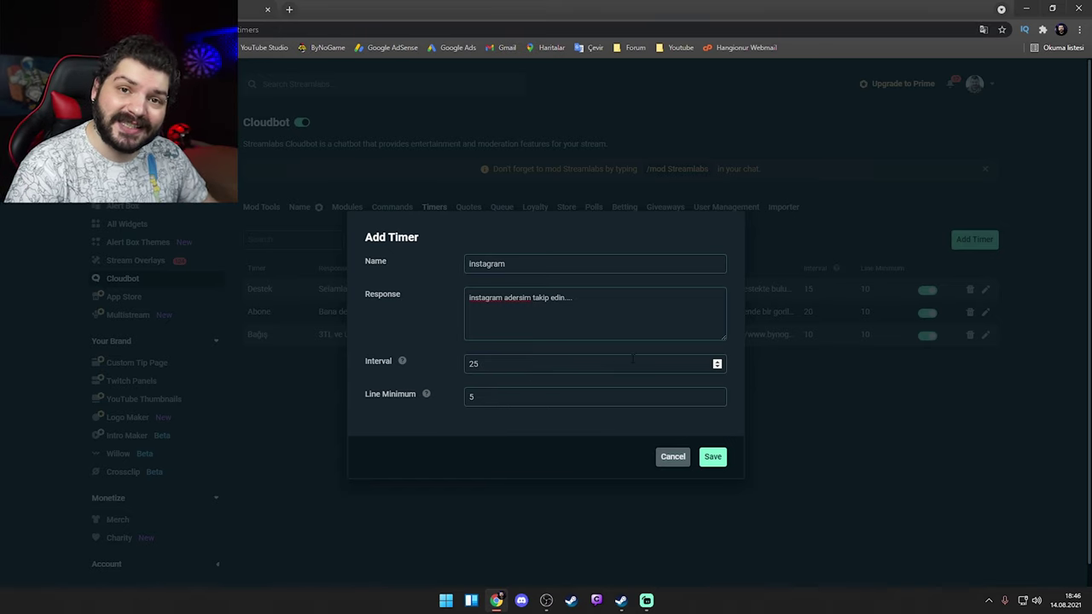
{"action": "key", "text": "Tab"}
{"action": "type", "text": "15"}
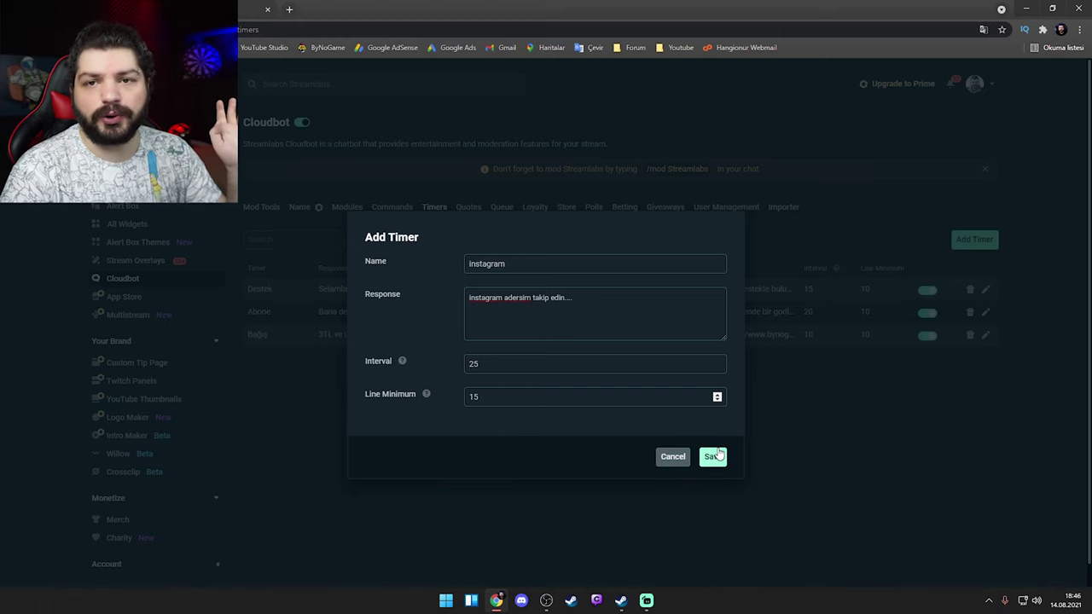
{"action": "left_click", "coordinate": [665, 457]}
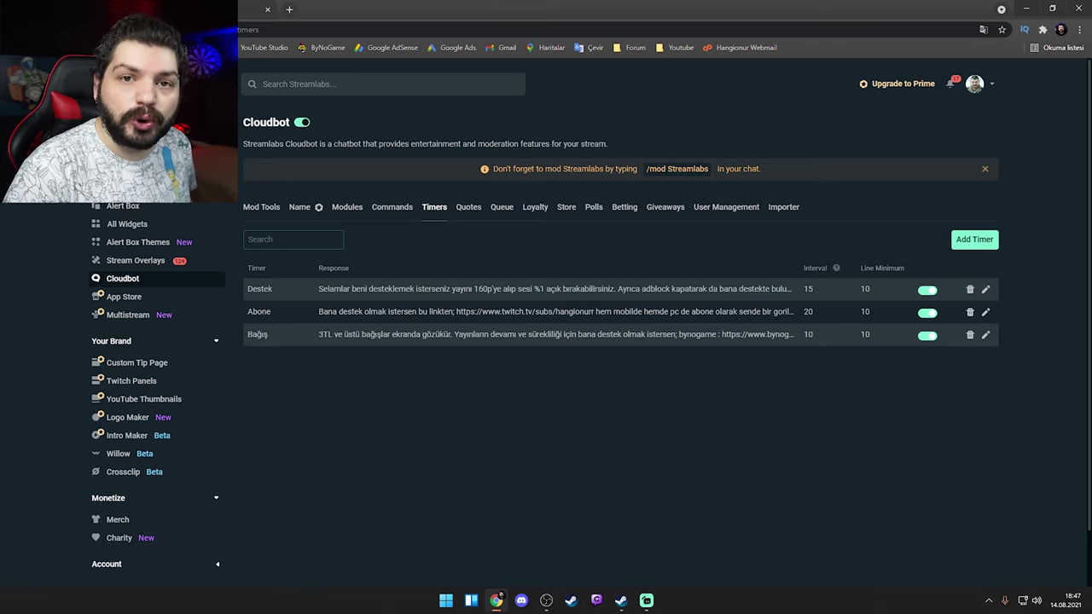
View the Loyalty user list and examine the viewers' points and watched hours
{"action": "left_click", "coordinate": [535, 207]}
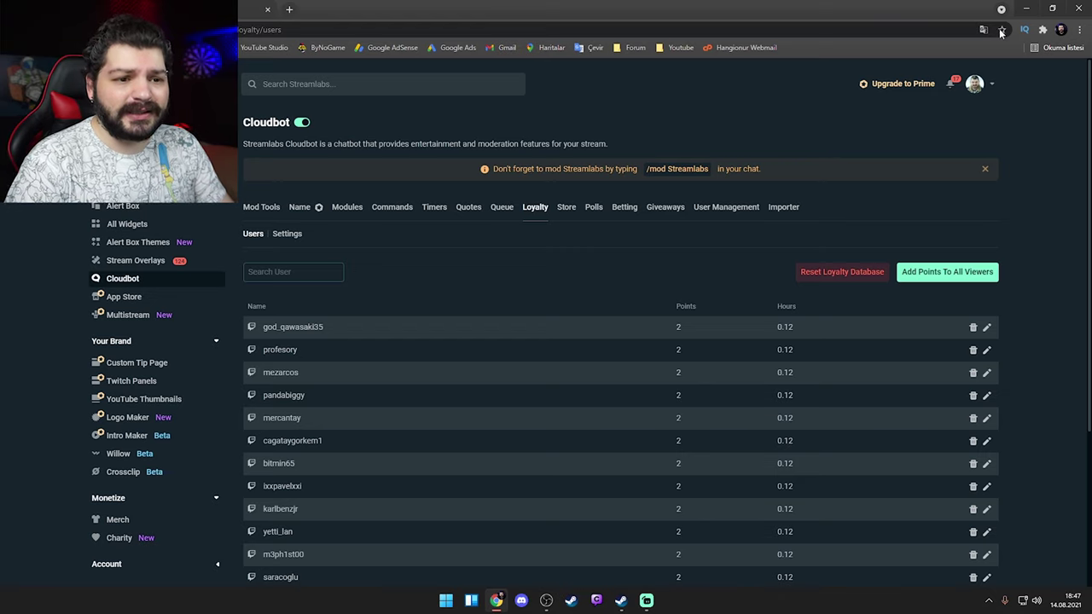
{"action": "scroll", "coordinate": [686, 345], "scroll_direction": "down", "scroll_amount": 1}
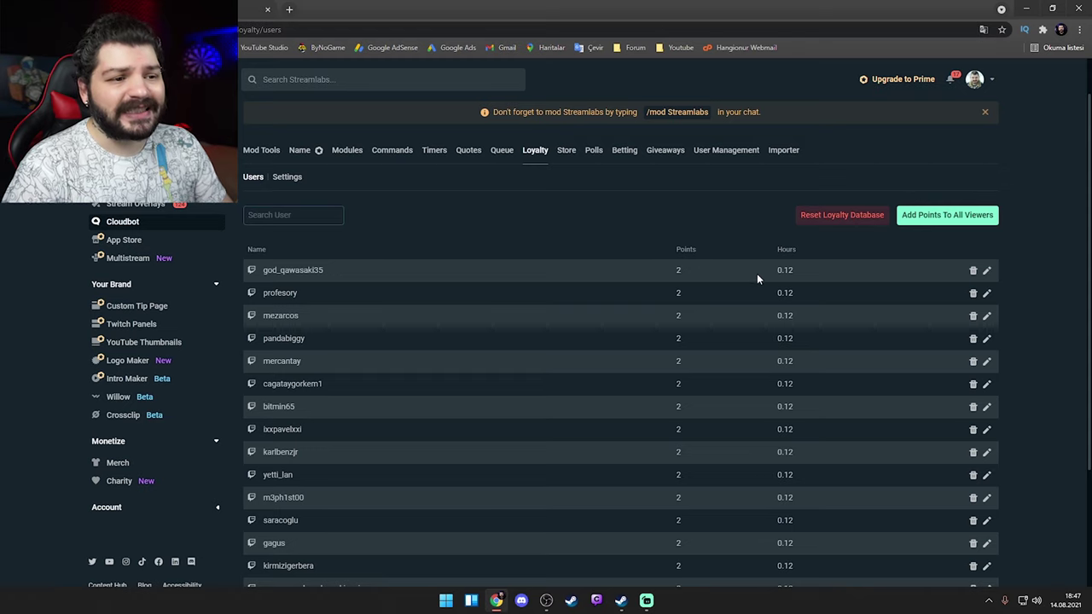
{"action": "left_click_drag", "start_coordinate": [776, 269], "coordinate": [790, 271]}
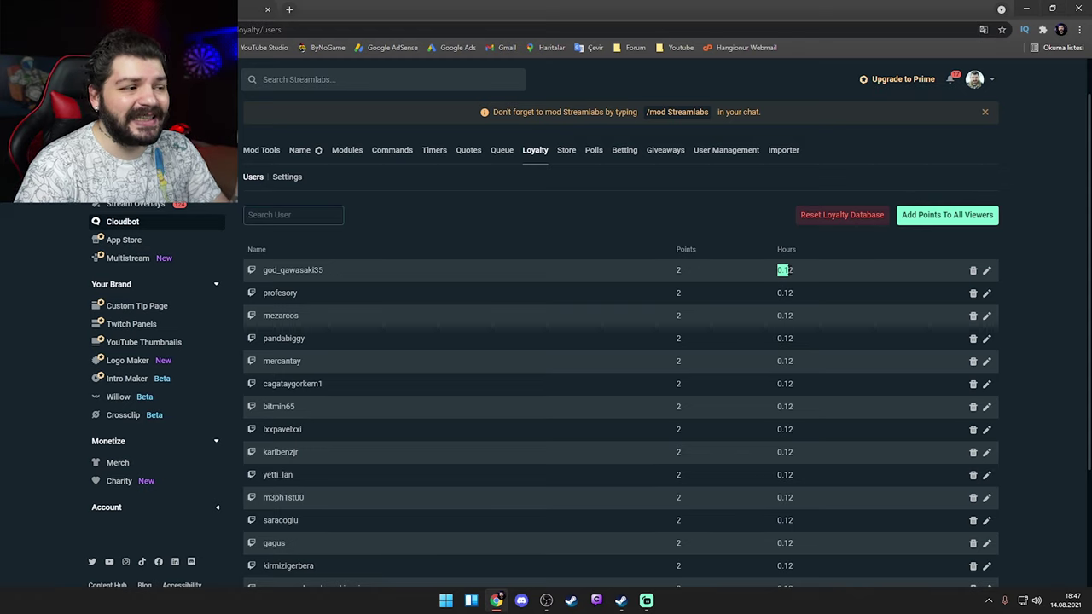
Sort the loyalty users by points in descending order, examine the top viewers' points and hours, and clear the sorting
{"action": "left_click", "coordinate": [686, 250]}
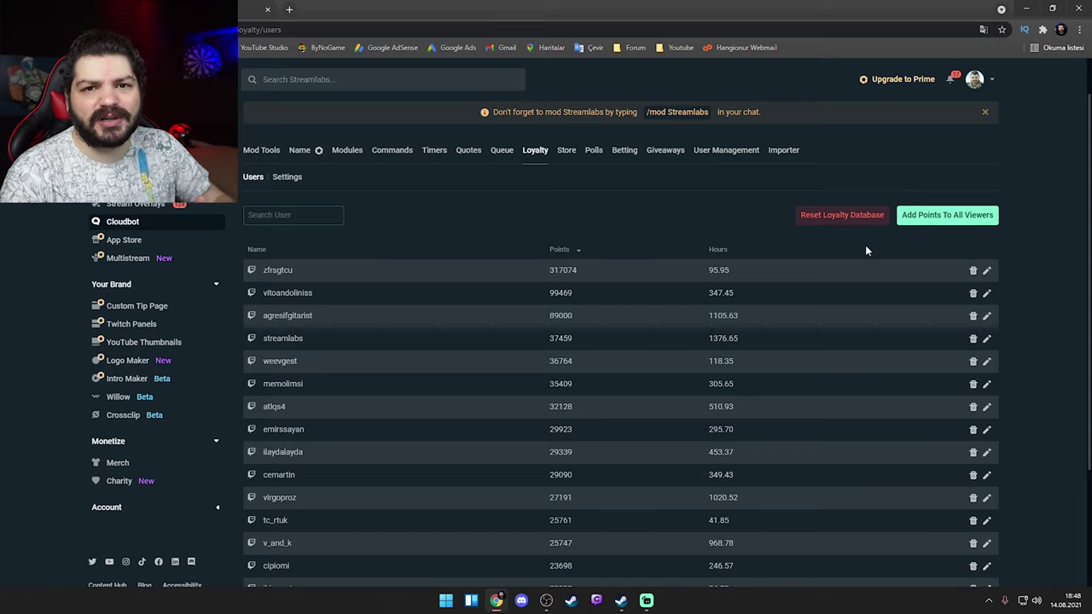
{"action": "left_click_drag", "start_coordinate": [824, 280], "coordinate": [591, 294]}
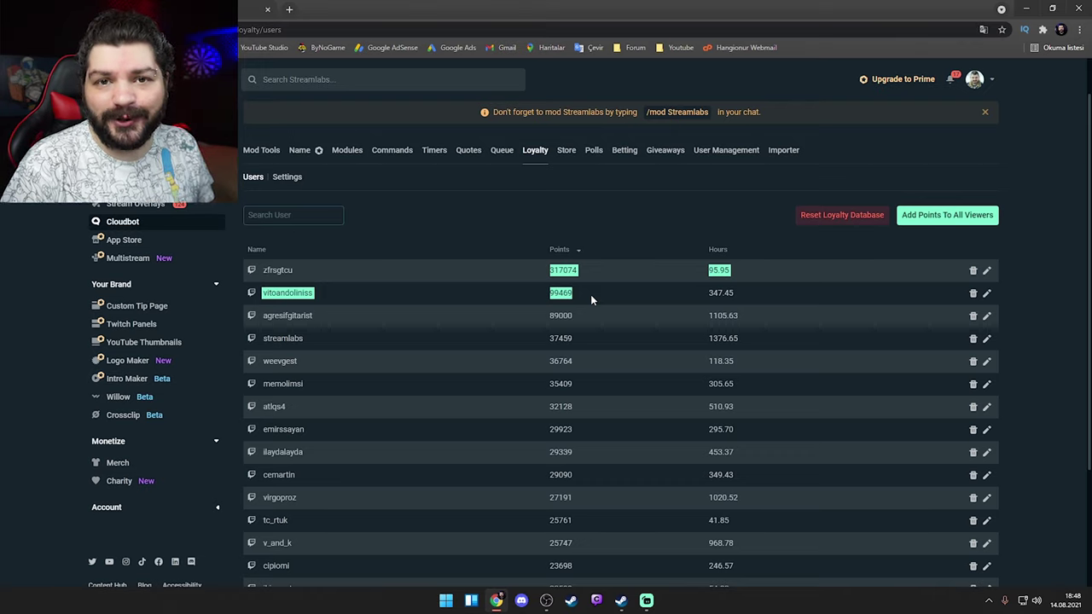
{"action": "left_click", "coordinate": [580, 255]}
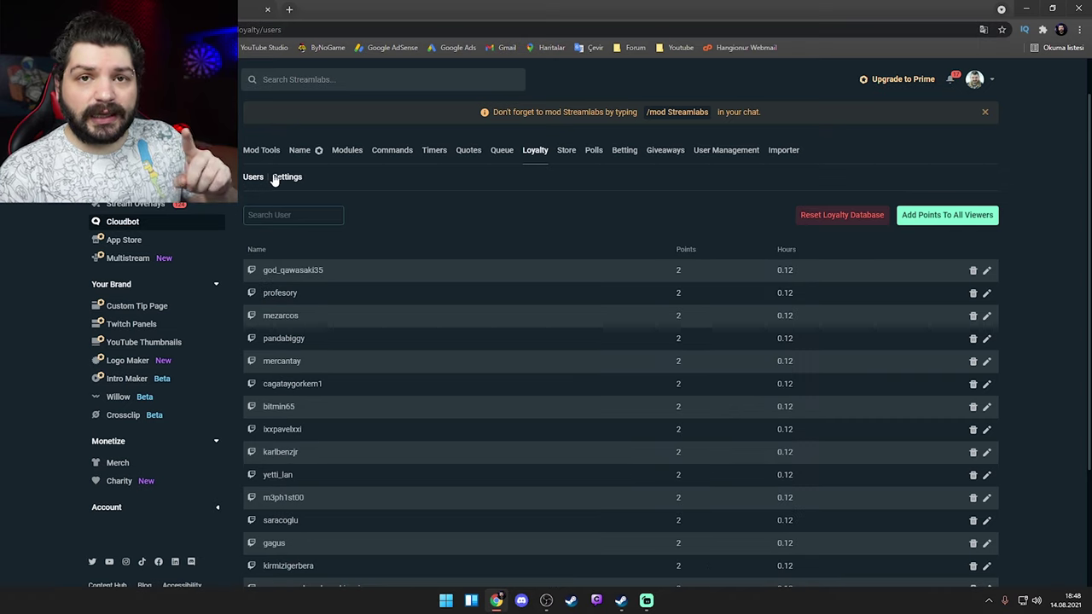
View the Loyalty settings and examine the loyalty name, points per interval, event payouts and donation payouts
{"action": "left_click", "coordinate": [282, 181]}
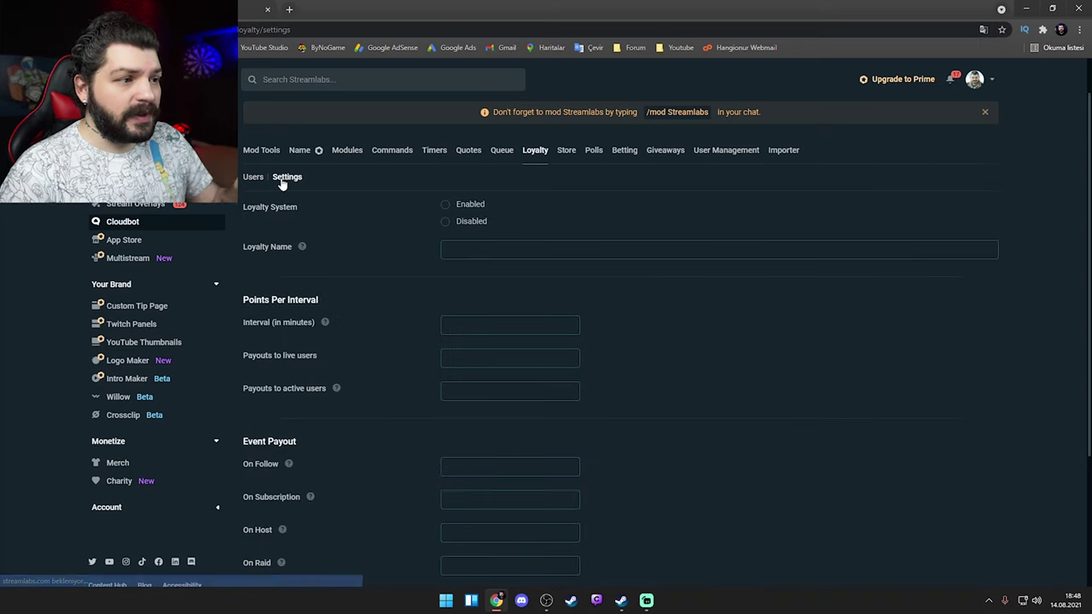
{"action": "scroll", "coordinate": [386, 294], "scroll_direction": "down", "scroll_amount": 1}
{"action": "left_click_drag", "start_coordinate": [261, 271], "coordinate": [257, 252]}
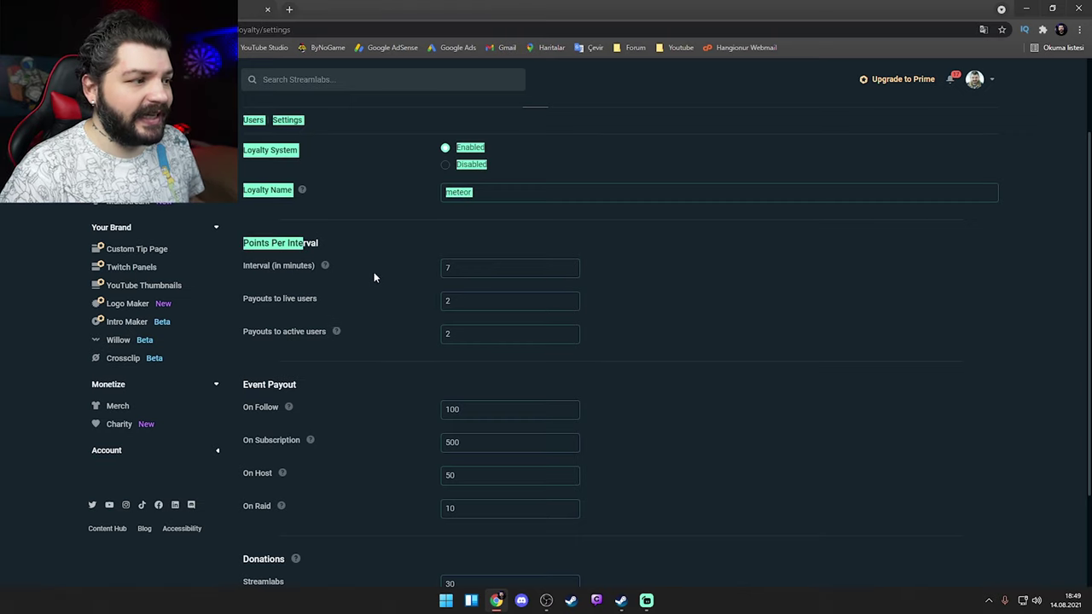
{"action": "left_click_drag", "start_coordinate": [378, 278], "coordinate": [330, 275]}
{"action": "left_click", "coordinate": [662, 399]}
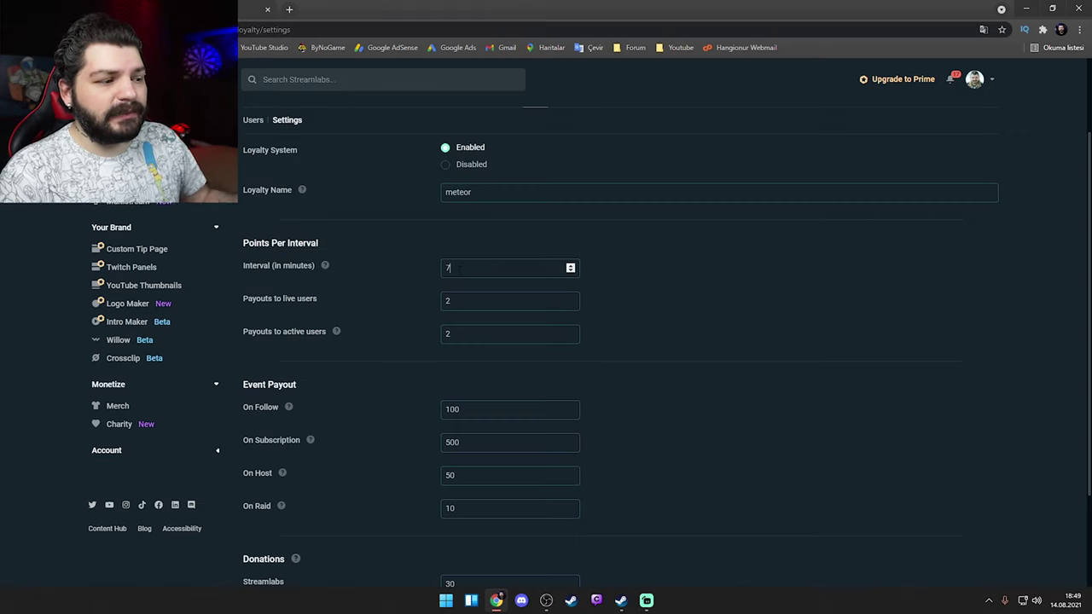
{"action": "scroll", "coordinate": [661, 398], "scroll_direction": "down", "scroll_amount": 2}
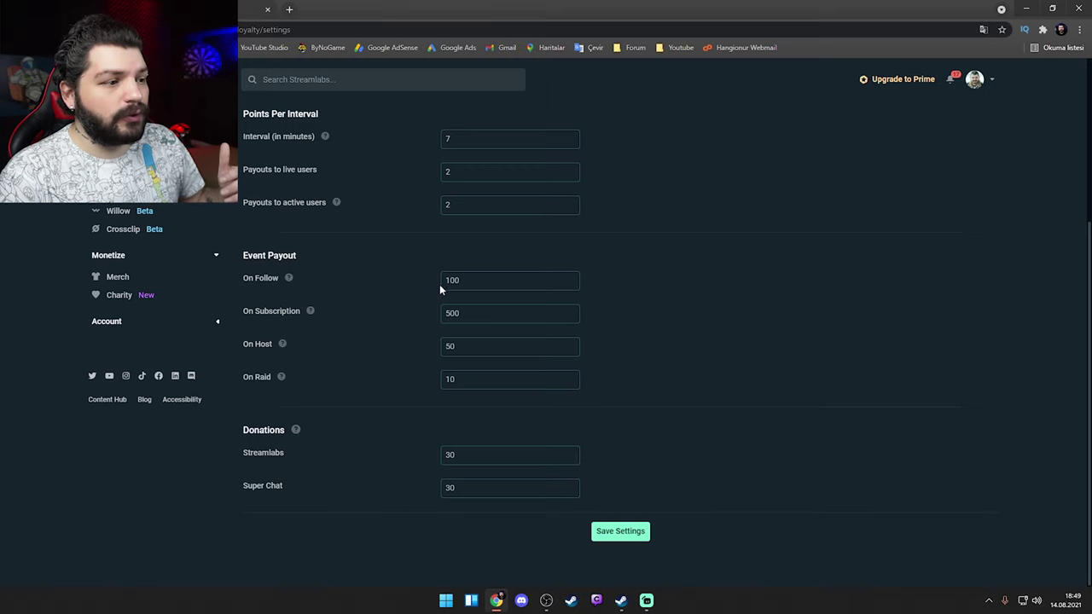
{"action": "left_click", "coordinate": [469, 316]}
{"action": "left_click", "coordinate": [442, 346]}
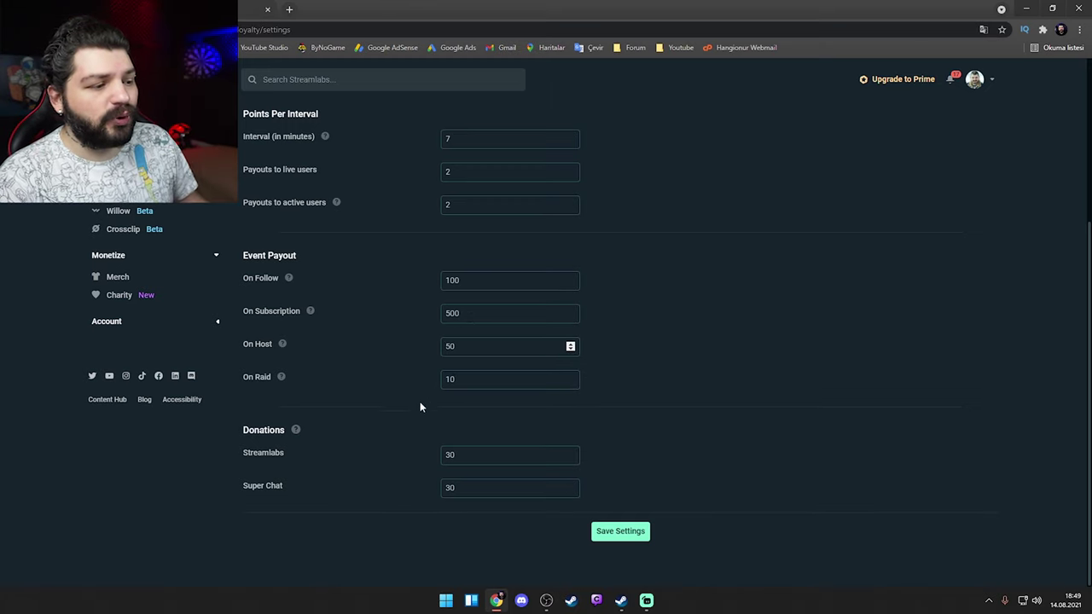
{"action": "left_click", "coordinate": [465, 454]}
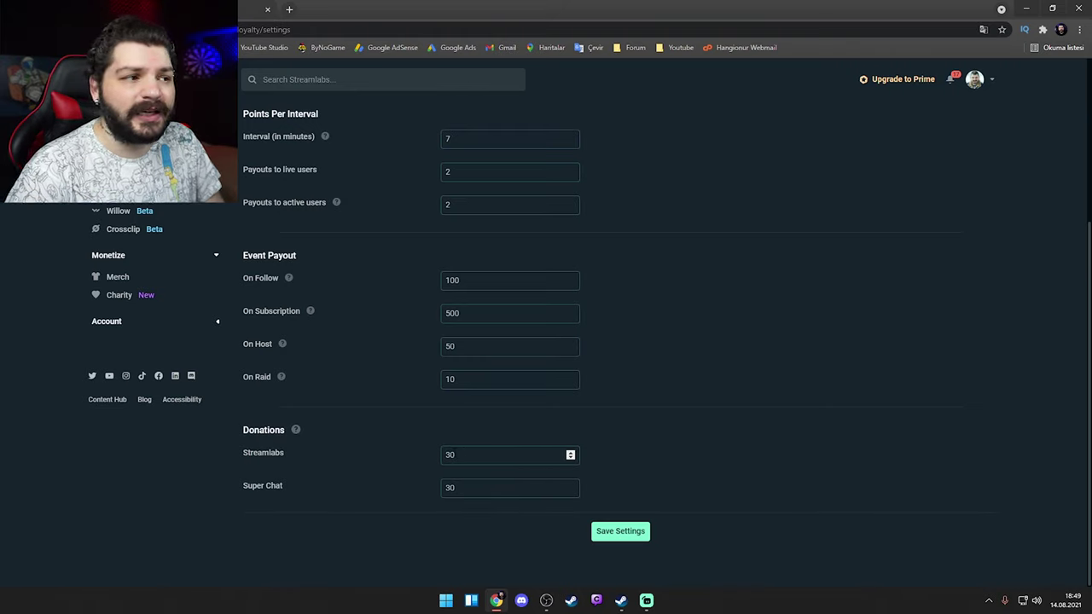
{"action": "scroll", "coordinate": [484, 429], "scroll_direction": "up", "scroll_amount": 3}
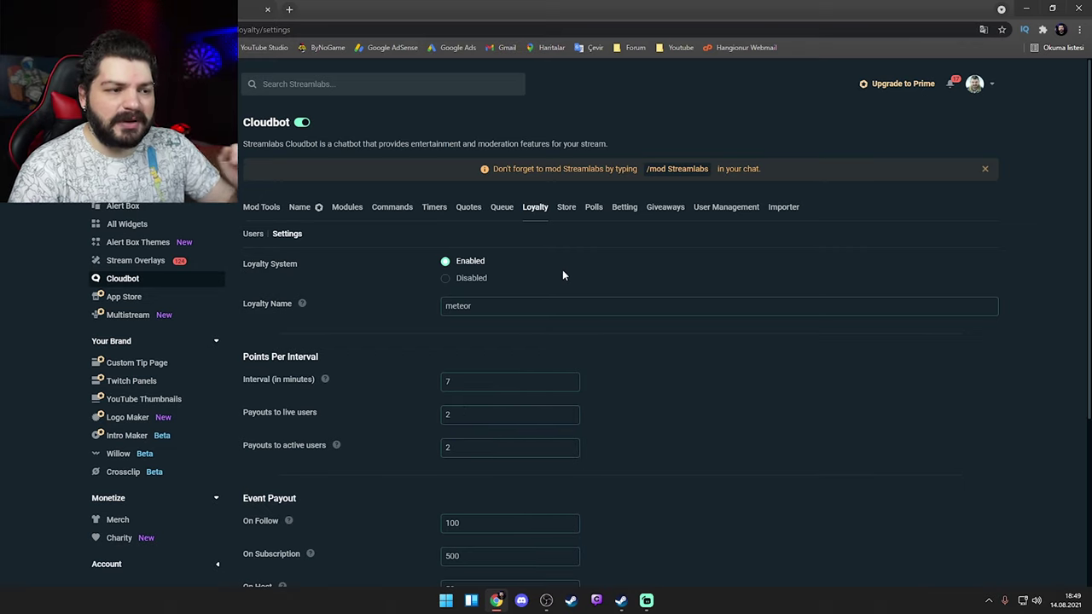
View the Betting profiles, examine the blank form for a new betting profile and close it without saving
{"action": "left_click", "coordinate": [624, 208]}
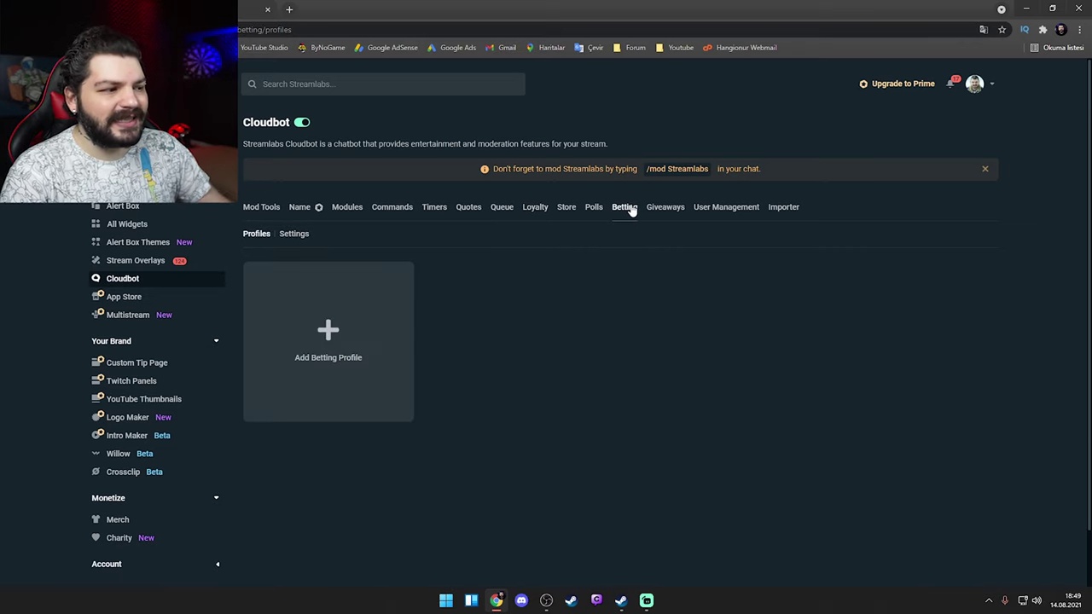
{"action": "left_click", "coordinate": [314, 372]}
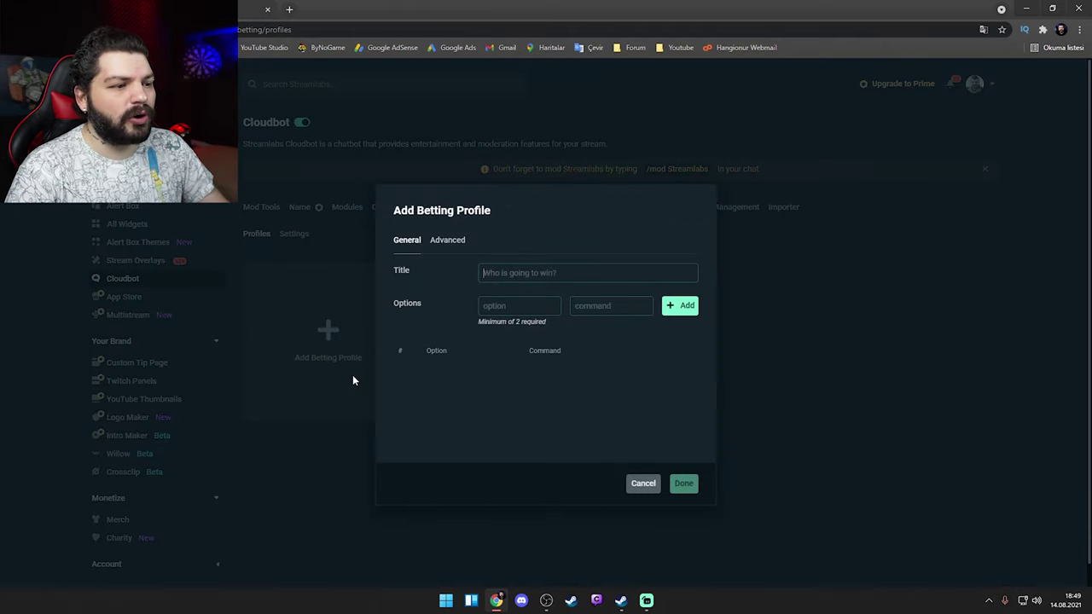
{"action": "left_click", "coordinate": [371, 349]}
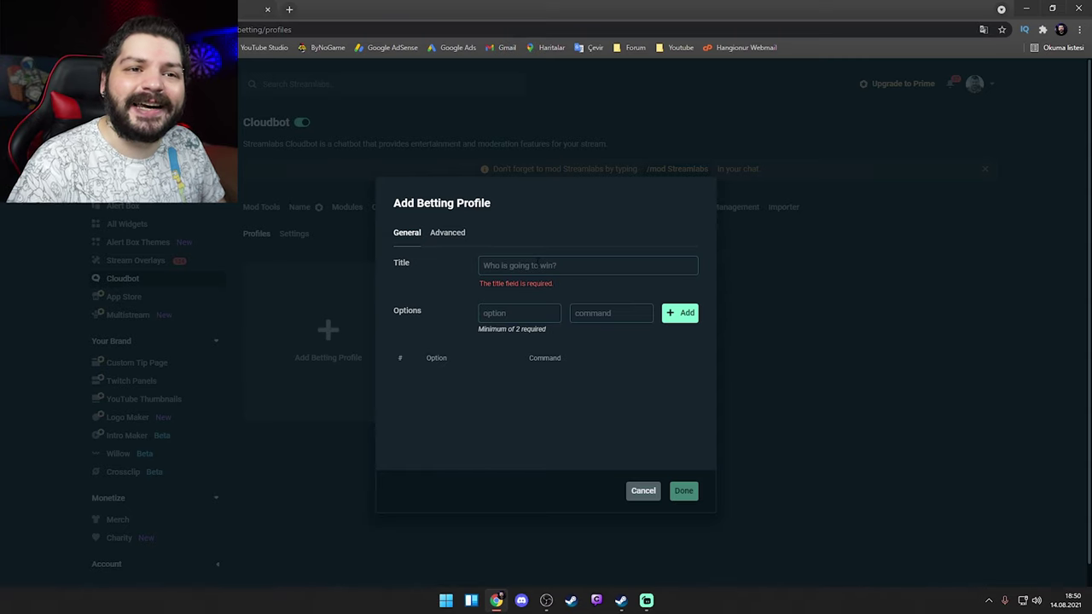
{"action": "key", "text": "Escape"}
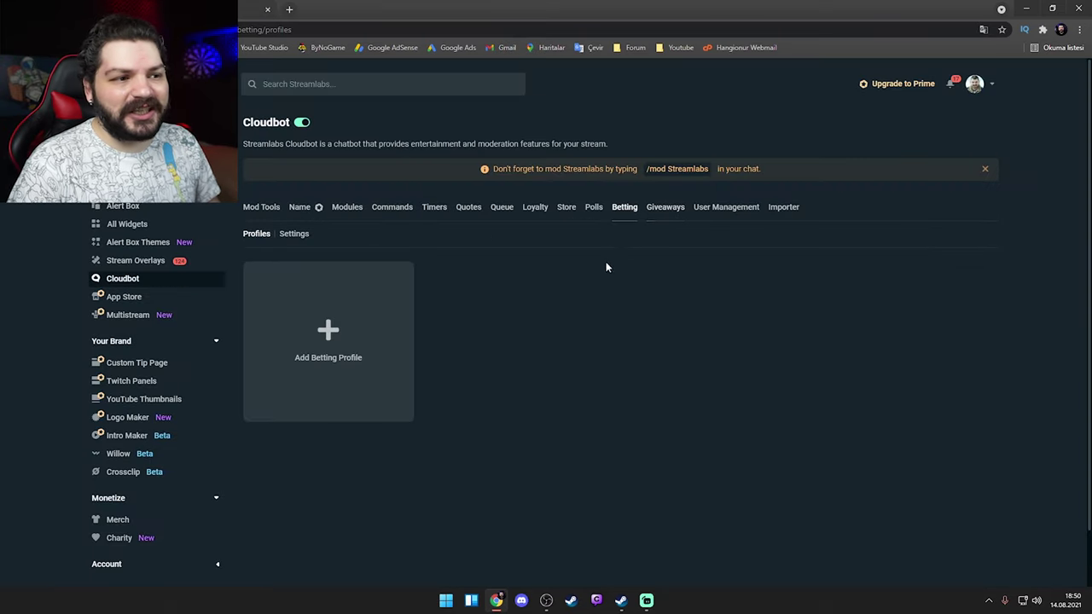
Start a new custom giveaway in Giveaways and look over its advanced options before returning to the general ones
{"action": "left_click", "coordinate": [664, 208]}
{"action": "left_click", "coordinate": [969, 239]}
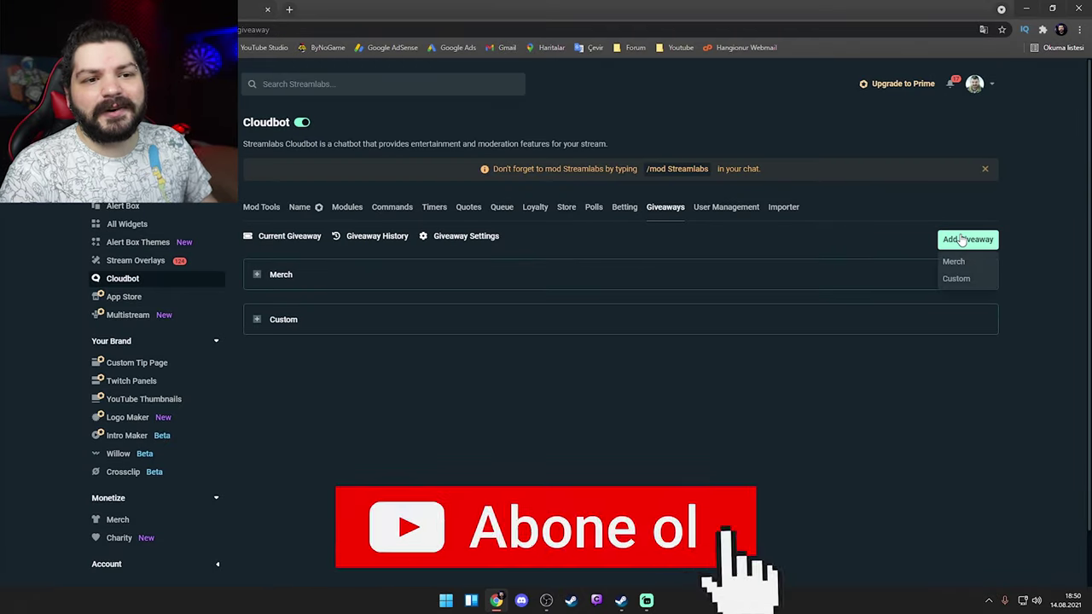
{"action": "left_click", "coordinate": [957, 277]}
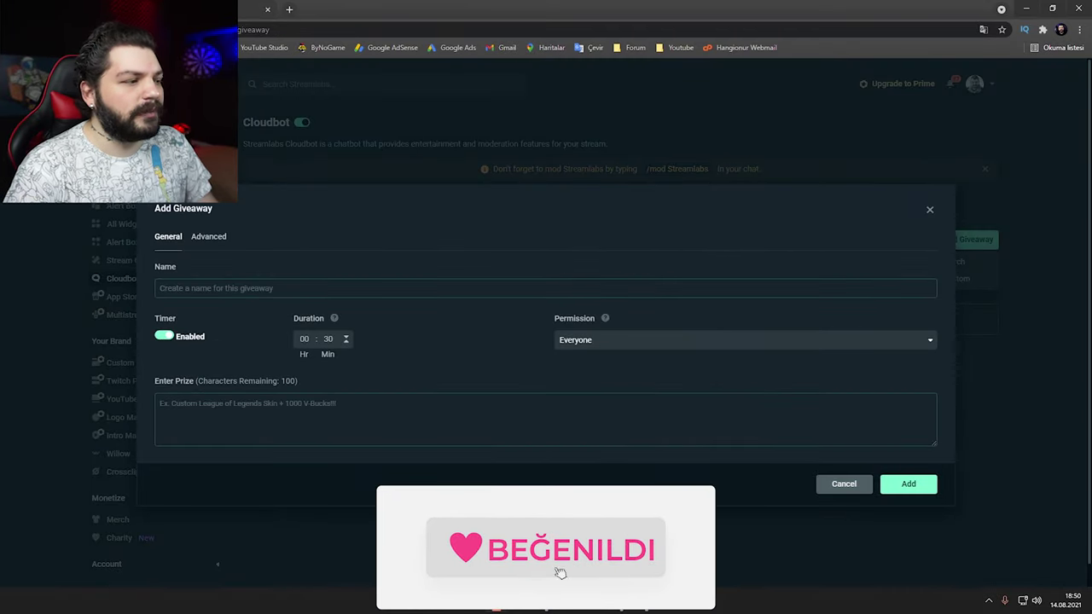
{"action": "left_click", "coordinate": [205, 288]}
{"action": "left_click", "coordinate": [202, 247]}
{"action": "left_click", "coordinate": [211, 233]}
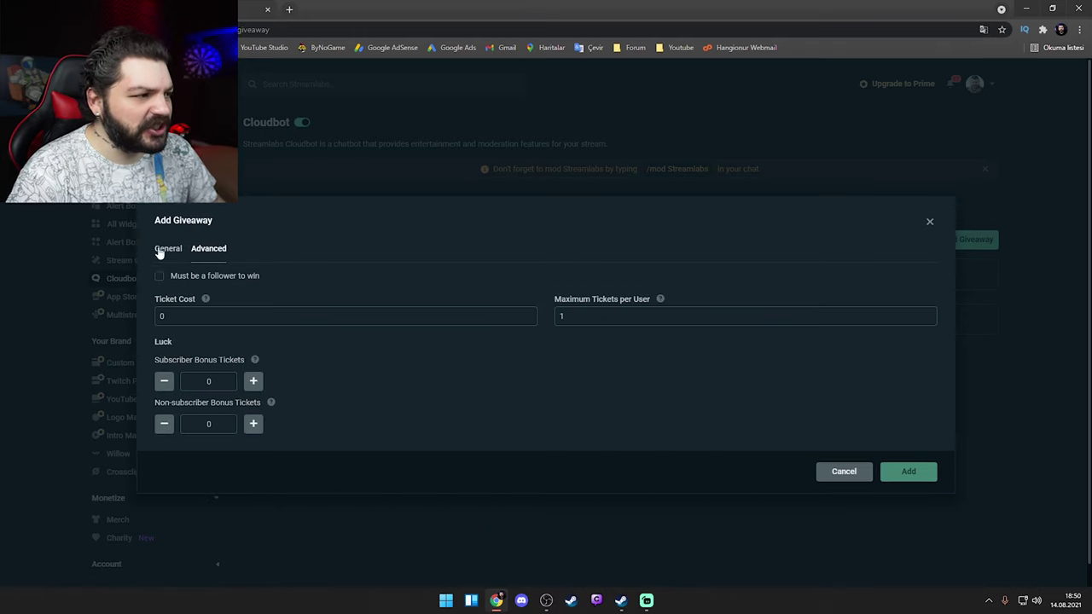
{"action": "left_click", "coordinate": [165, 249]}
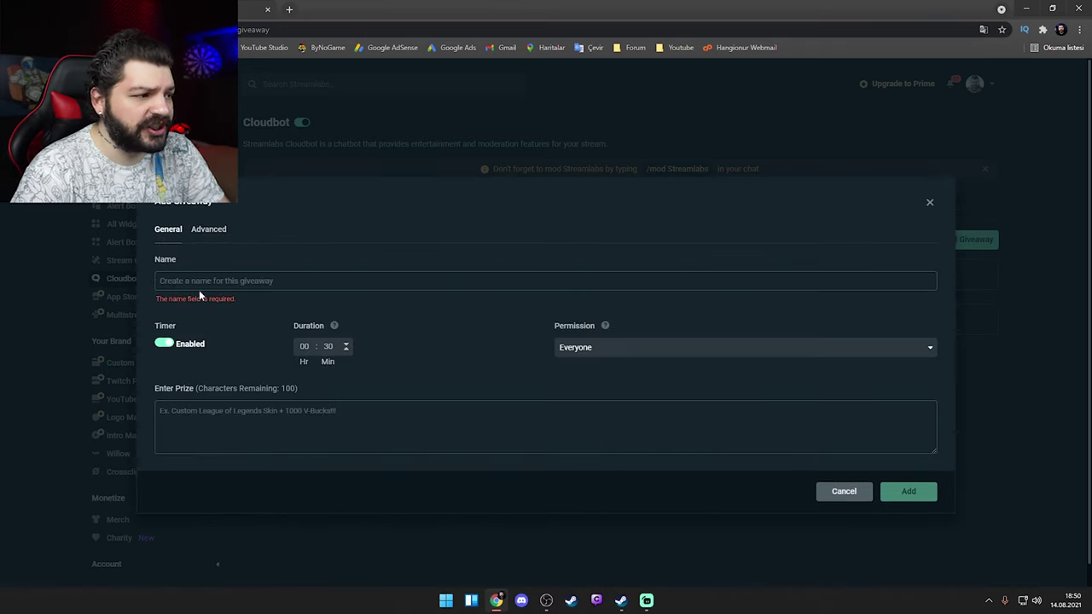
Name the giveaway "instagram" and open its ticket cost for editing in the advanced options
{"action": "left_click", "coordinate": [199, 284]}
{"action": "left_click", "coordinate": [186, 333]}
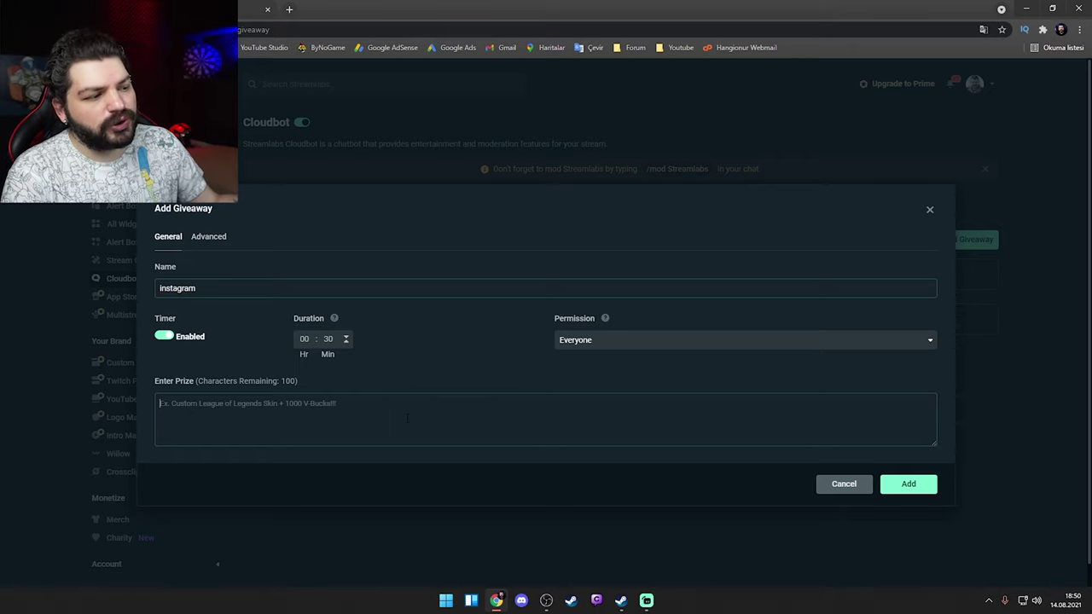
{"action": "left_click", "coordinate": [211, 238]}
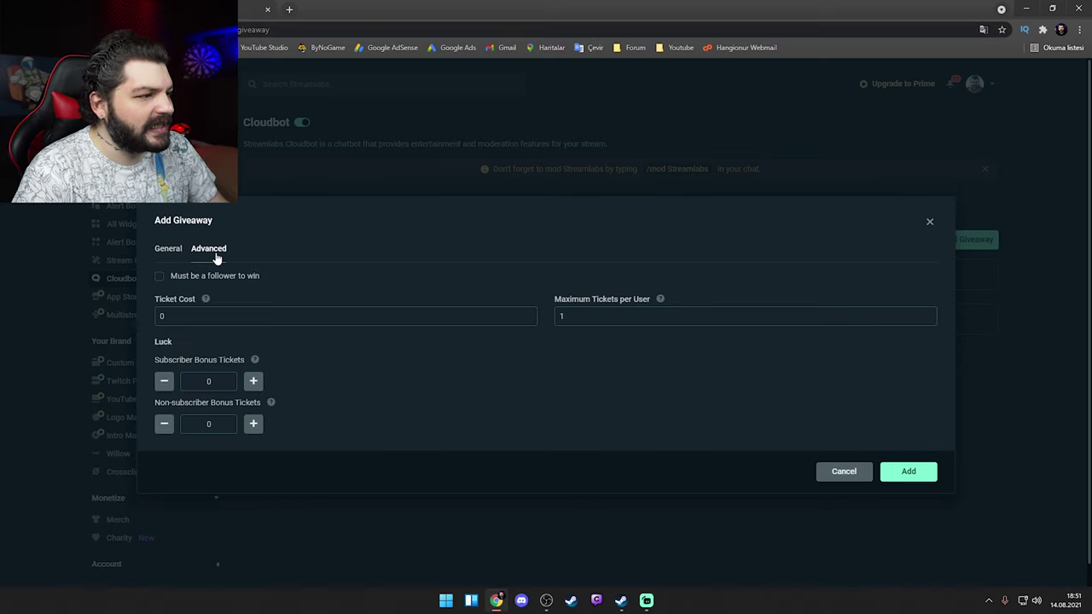
{"action": "double_click", "coordinate": [210, 315]}
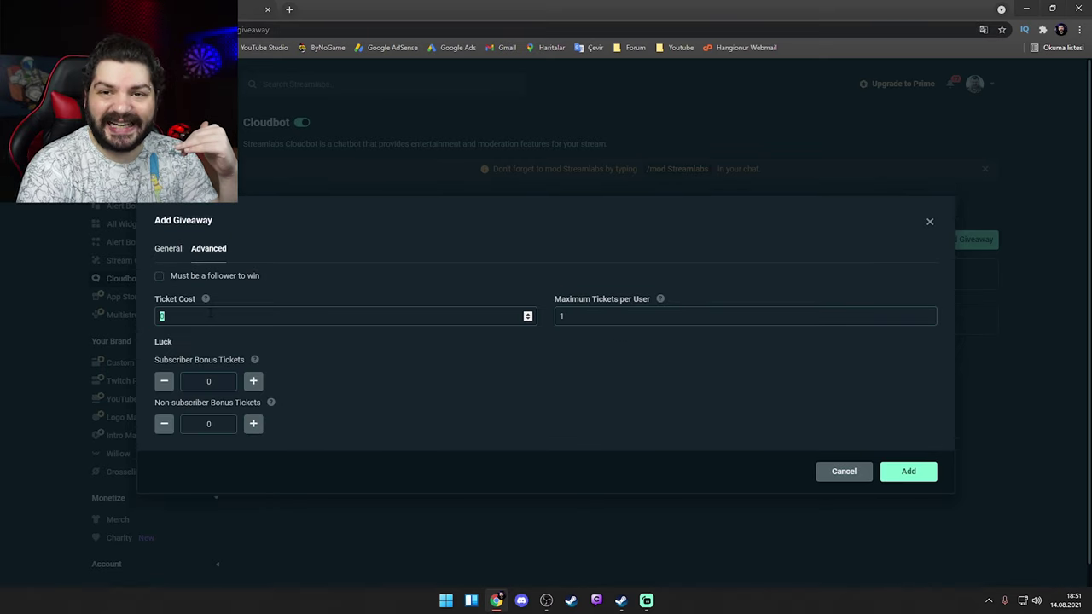